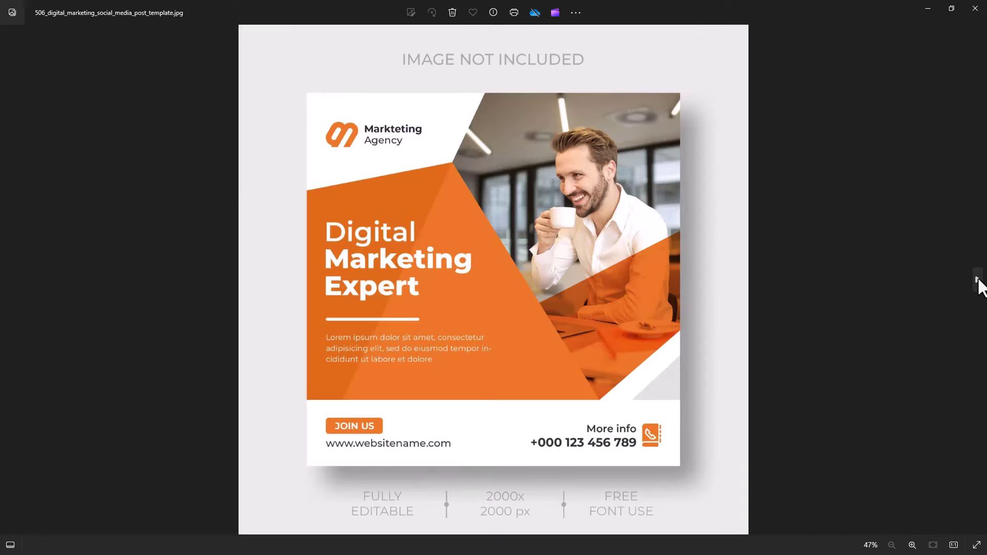
# Step: Browse through the social media post template previews one after another to examine their designs
pyautogui.click(978, 282)
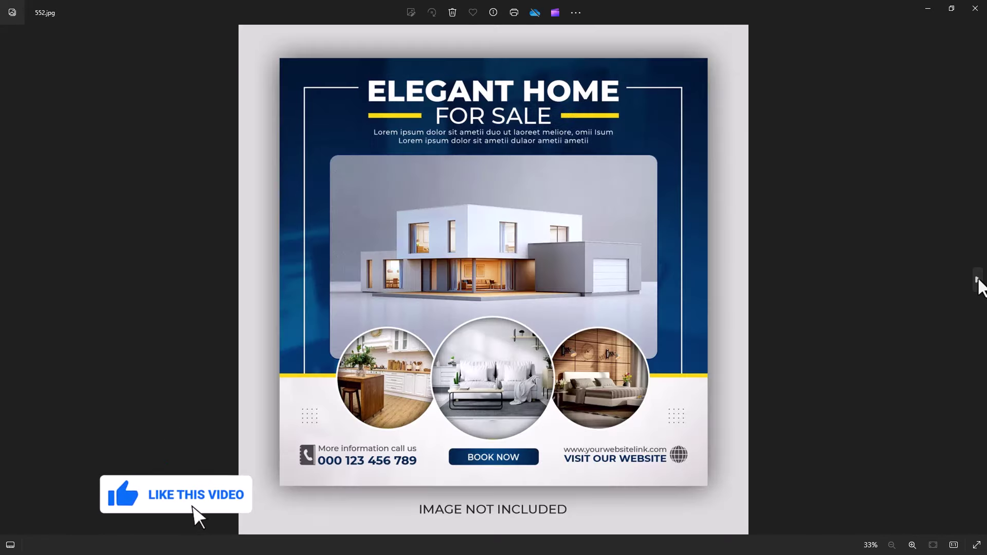
pyautogui.click(978, 281)
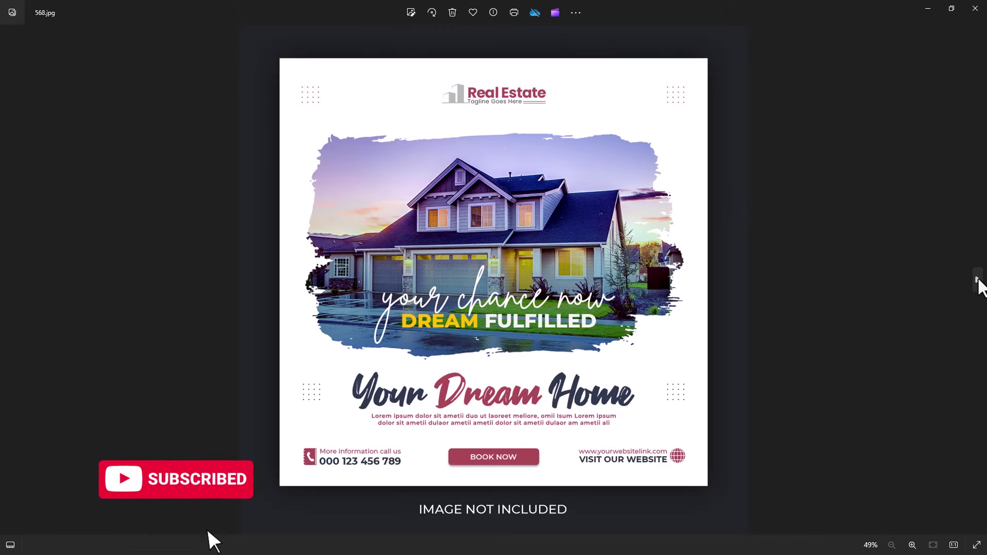
pyautogui.click(978, 282)
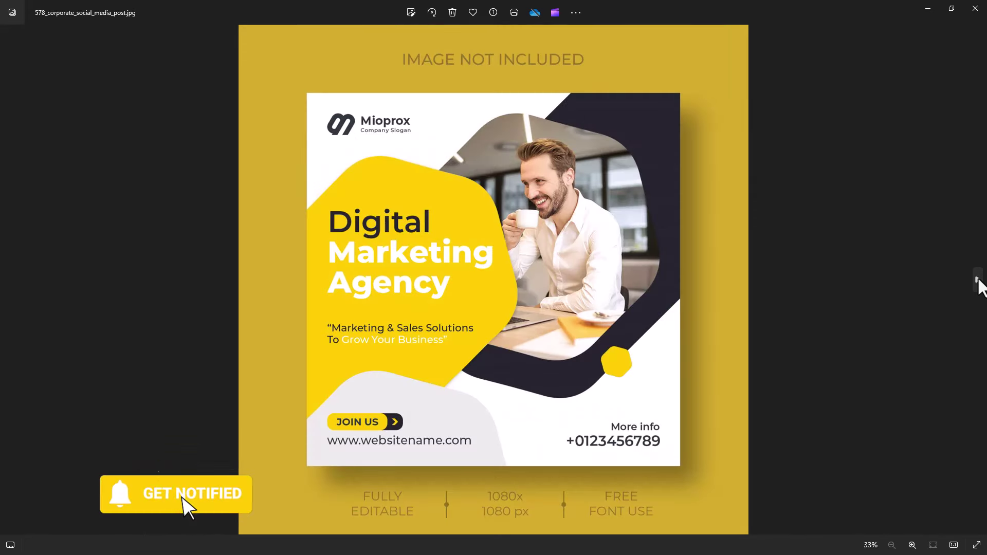
pyautogui.click(978, 282)
pyautogui.click(978, 282)
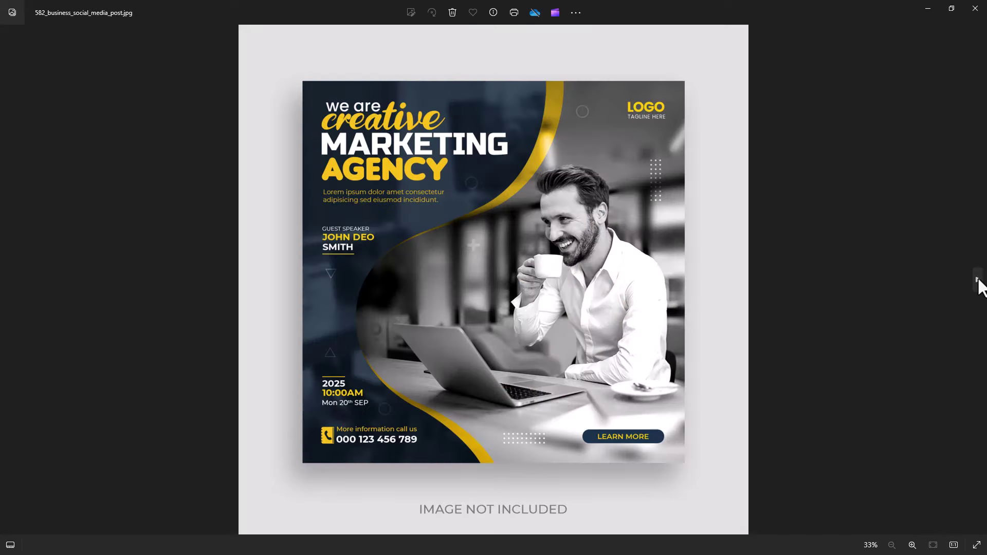
pyautogui.click(978, 282)
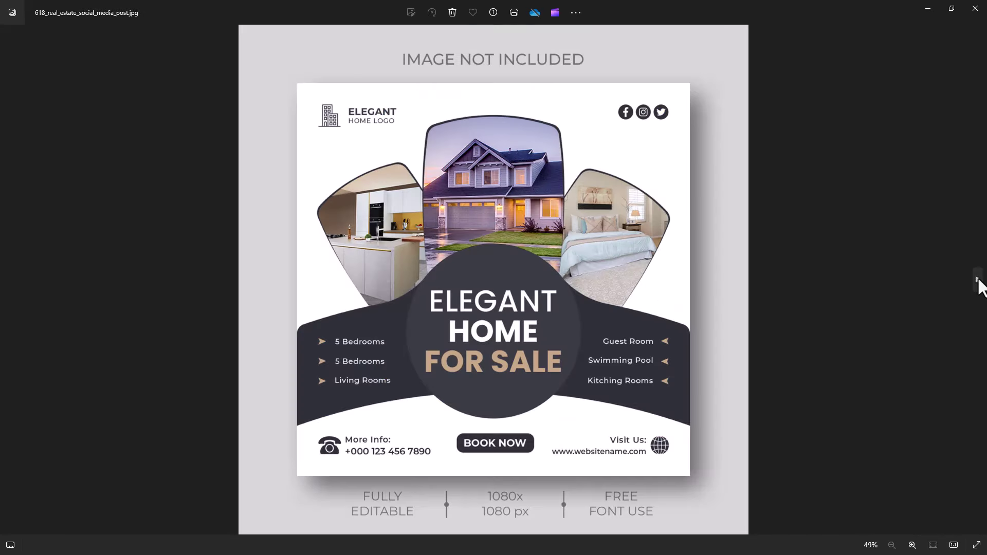
pyautogui.click(978, 282)
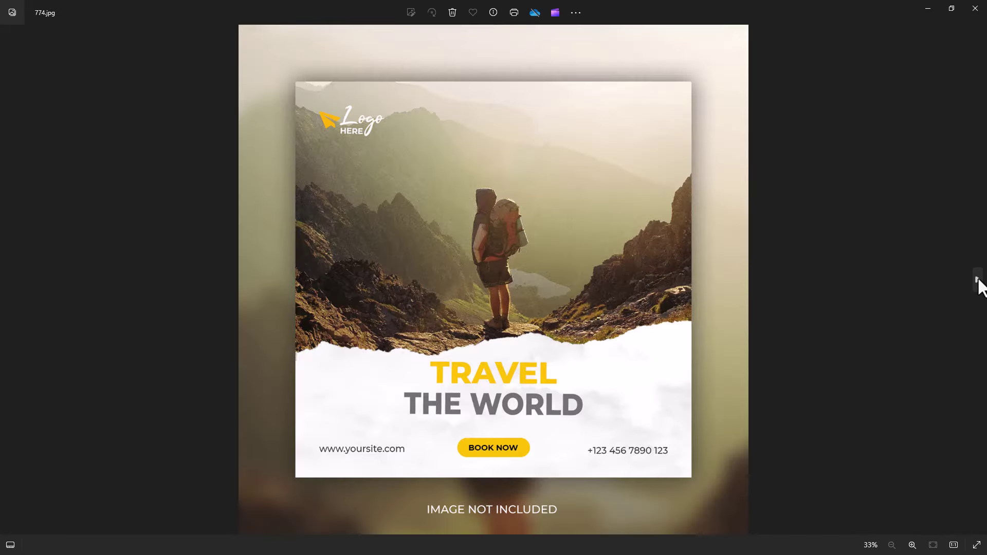
pyautogui.click(978, 282)
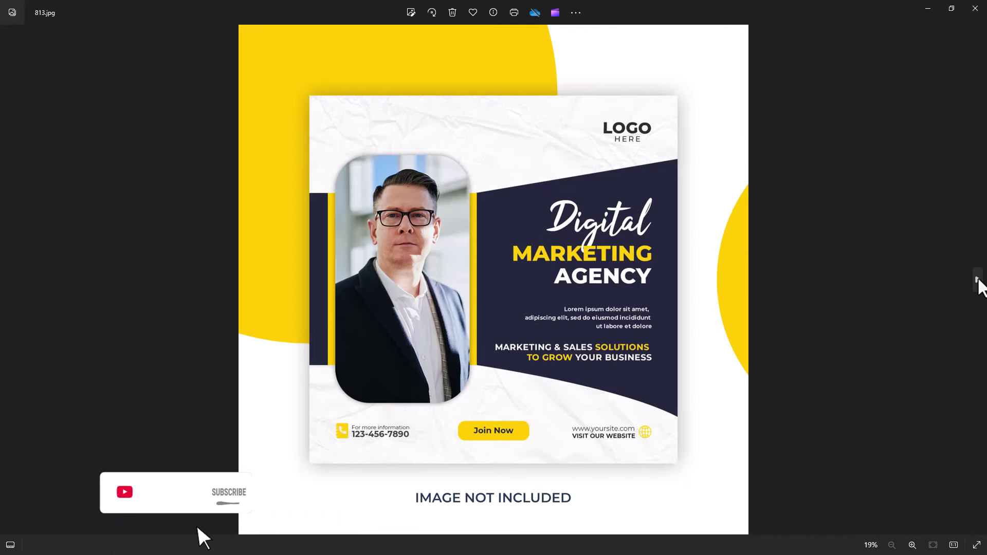
pyautogui.click(978, 282)
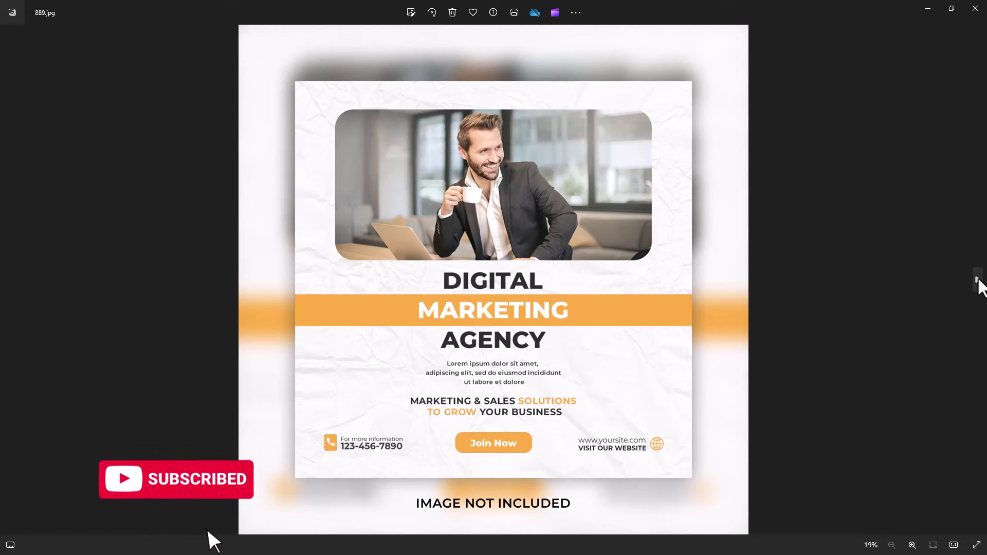
pyautogui.click(978, 281)
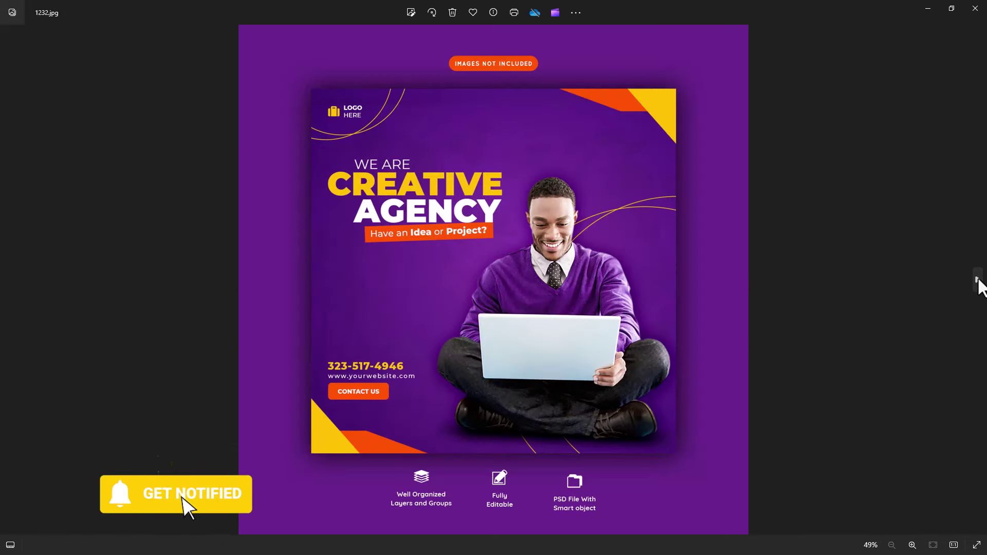
pyautogui.click(978, 282)
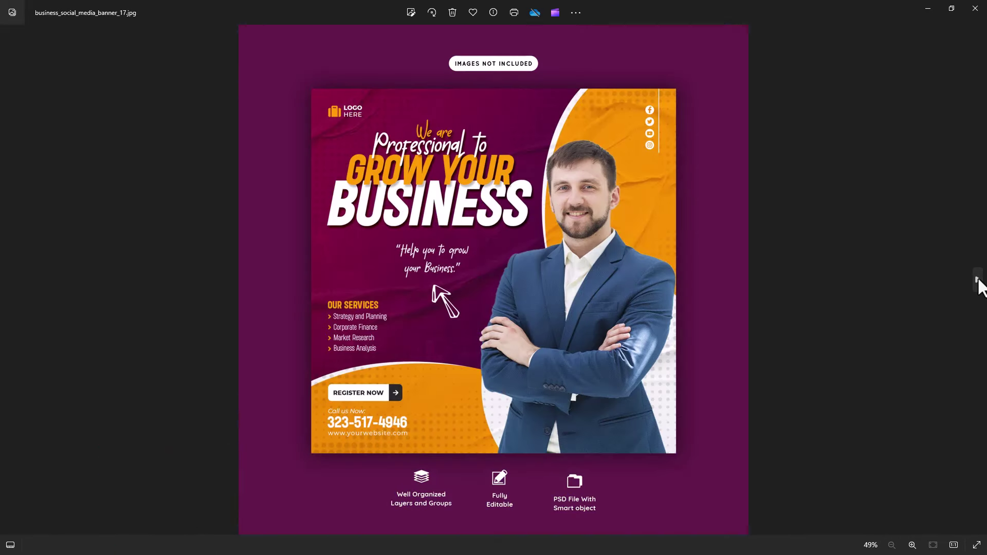
pyautogui.click(978, 281)
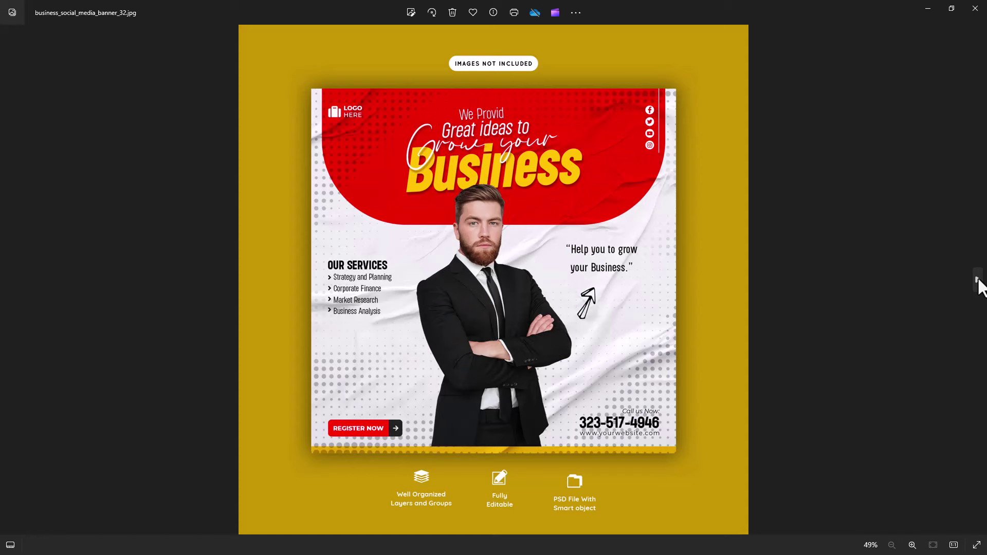
pyautogui.click(978, 282)
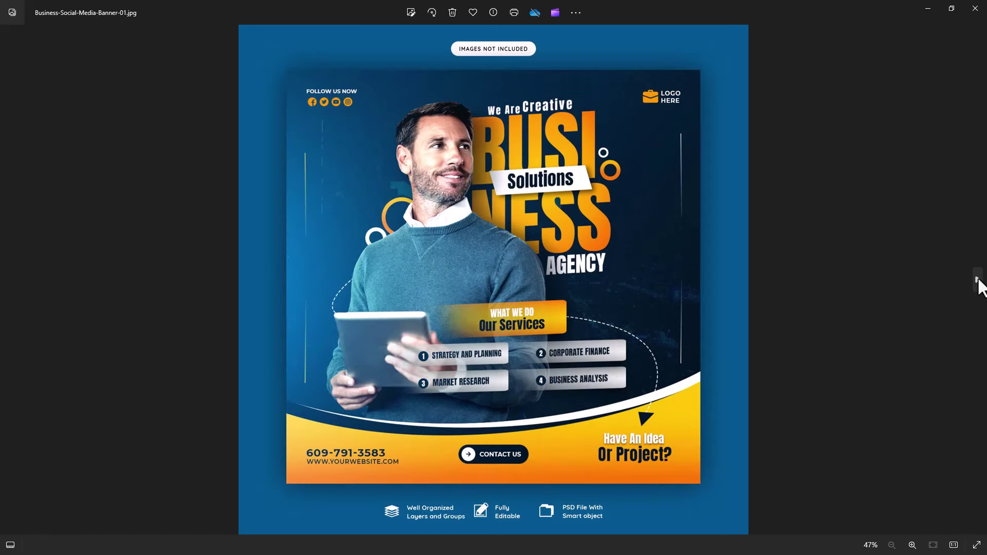
pyautogui.click(978, 282)
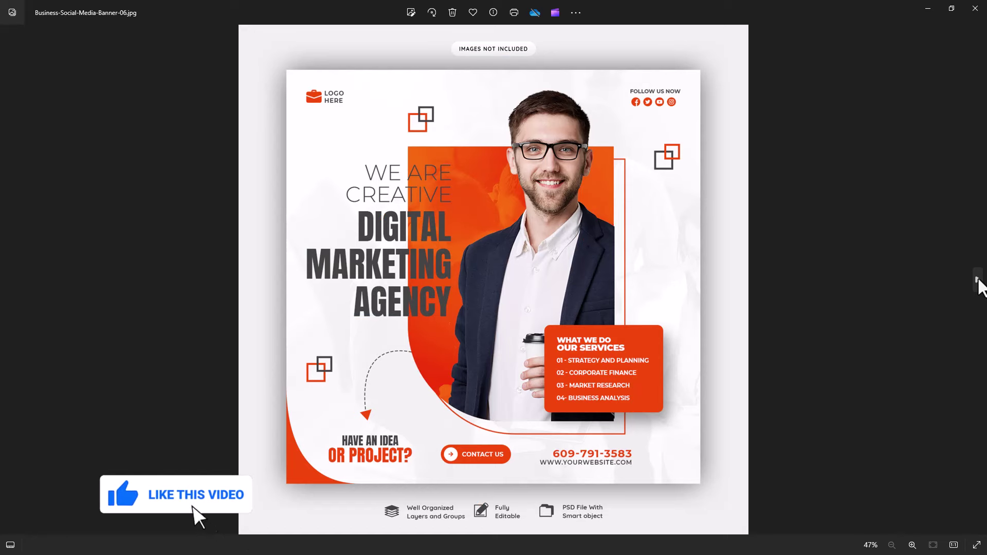
pyautogui.click(978, 281)
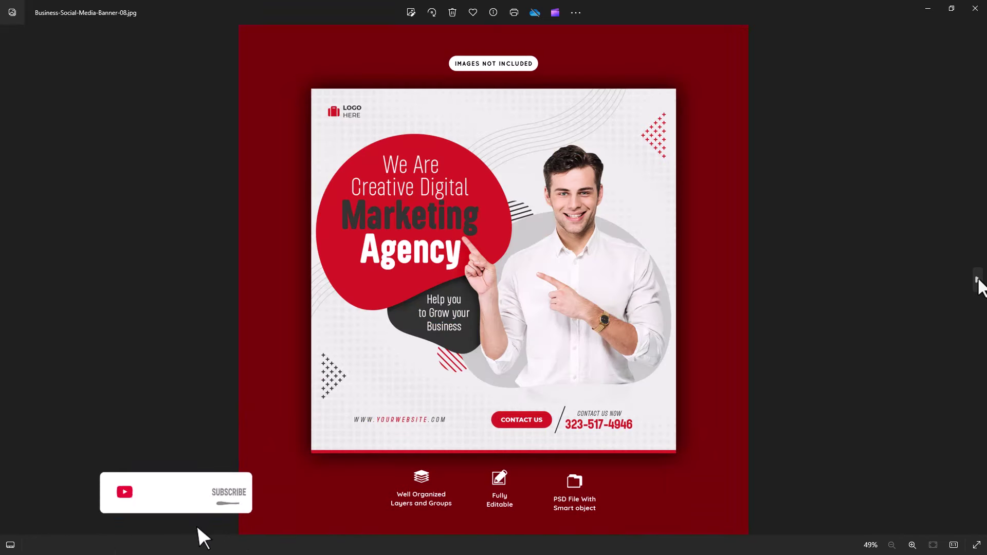
pyautogui.click(978, 282)
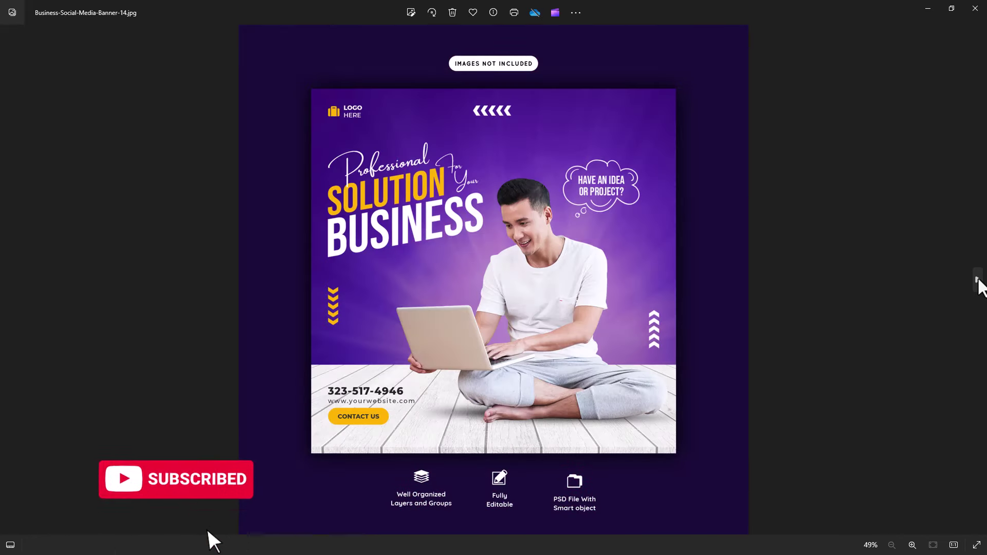
pyautogui.click(978, 282)
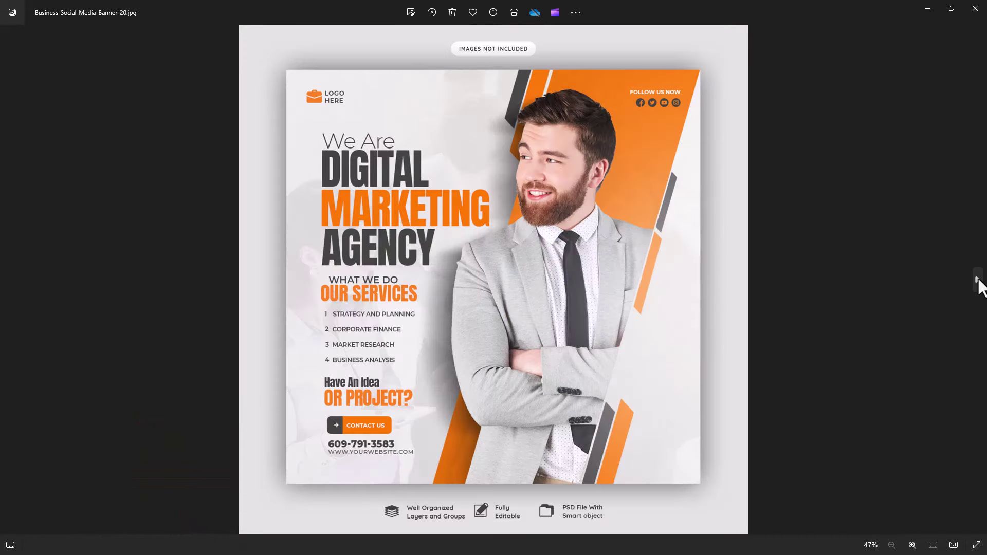
pyautogui.click(978, 282)
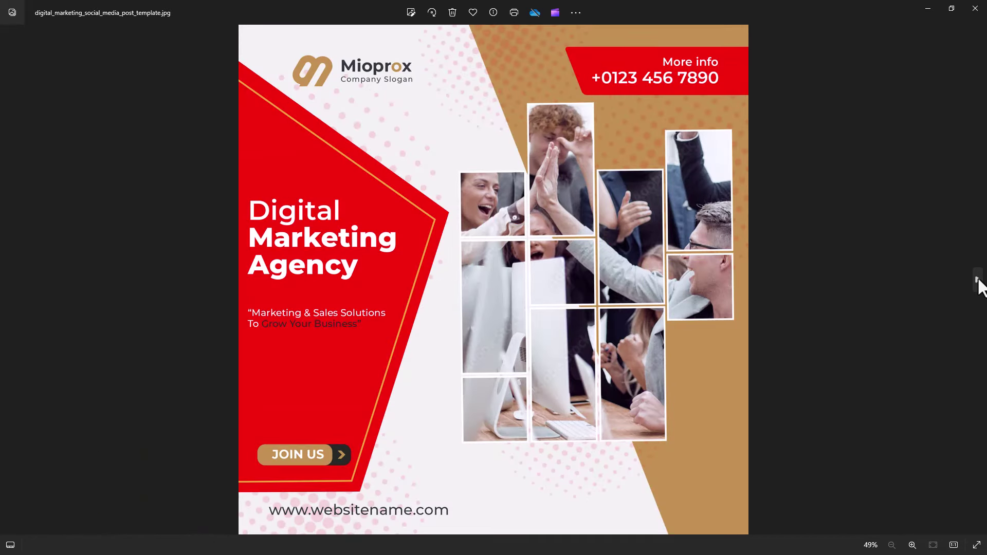
pyautogui.click(978, 281)
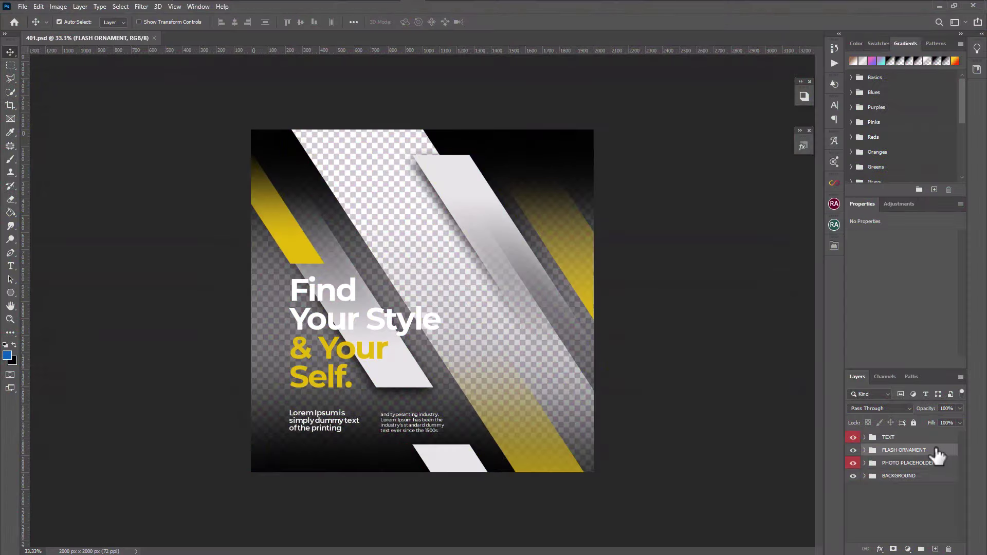
# Step: Switch to Photoshop and toggle the TEXT group's visibility in 401.psd to check what it contains
pyautogui.click(856, 438)
pyautogui.click(856, 438)
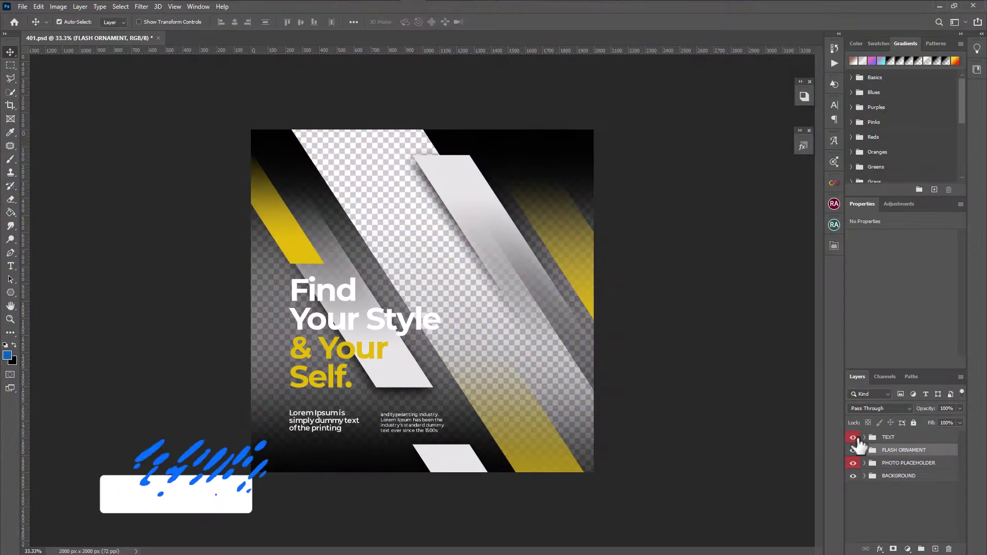
pyautogui.click(10, 319)
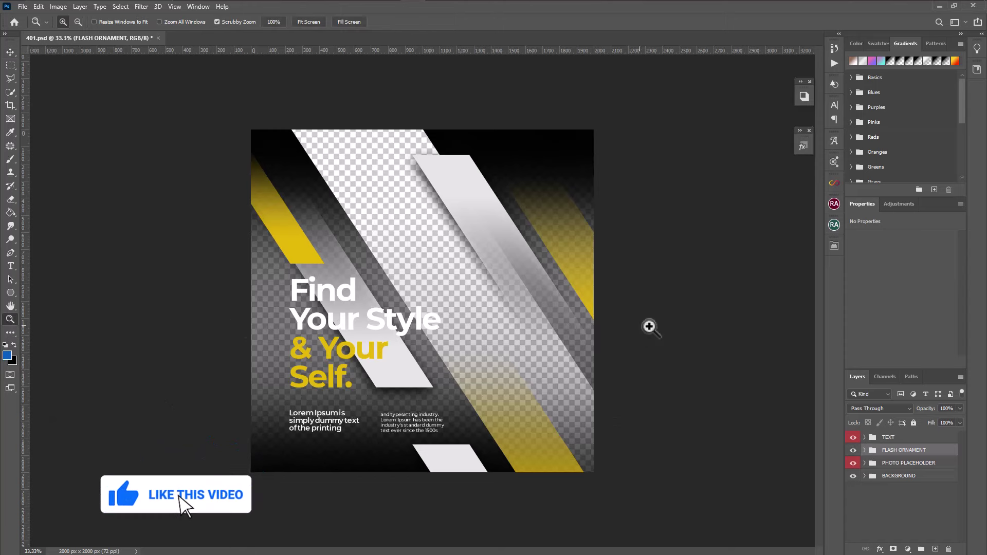
pyautogui.click(594, 325)
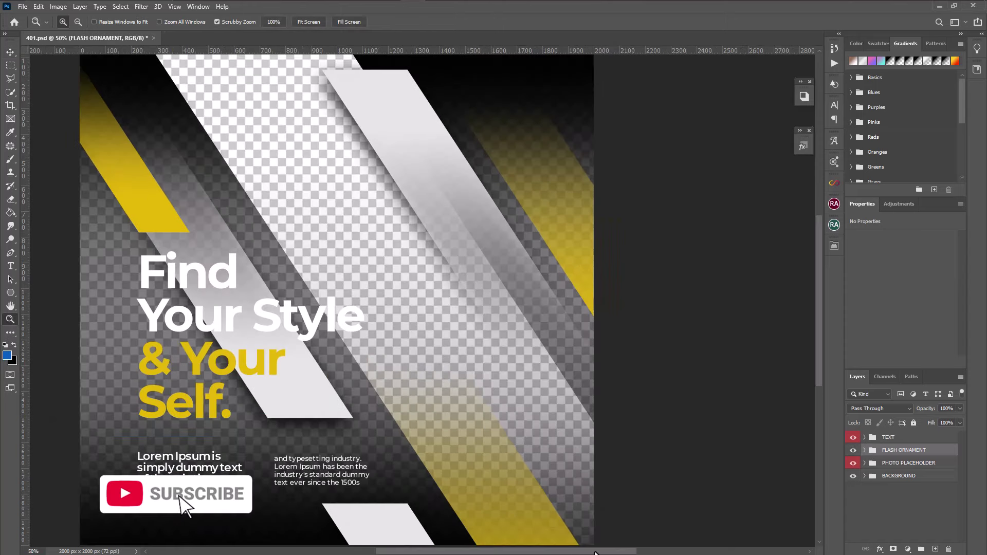
pyautogui.hscroll(-2, 594, 326)
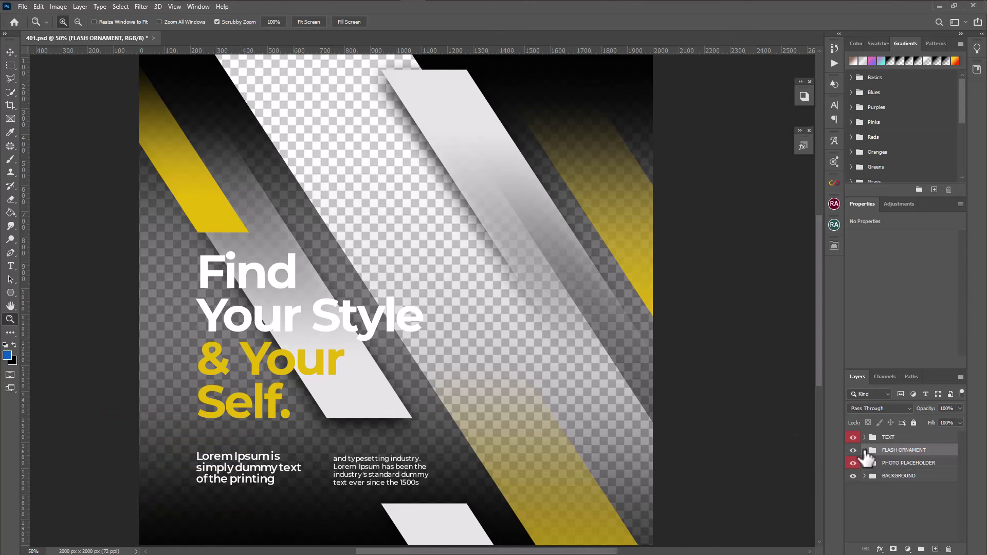
# Step: Open the Color Overlay settings of the topmost layer inside the FLASH ORNAMENT group
pyautogui.click(865, 450)
pyautogui.click(950, 473)
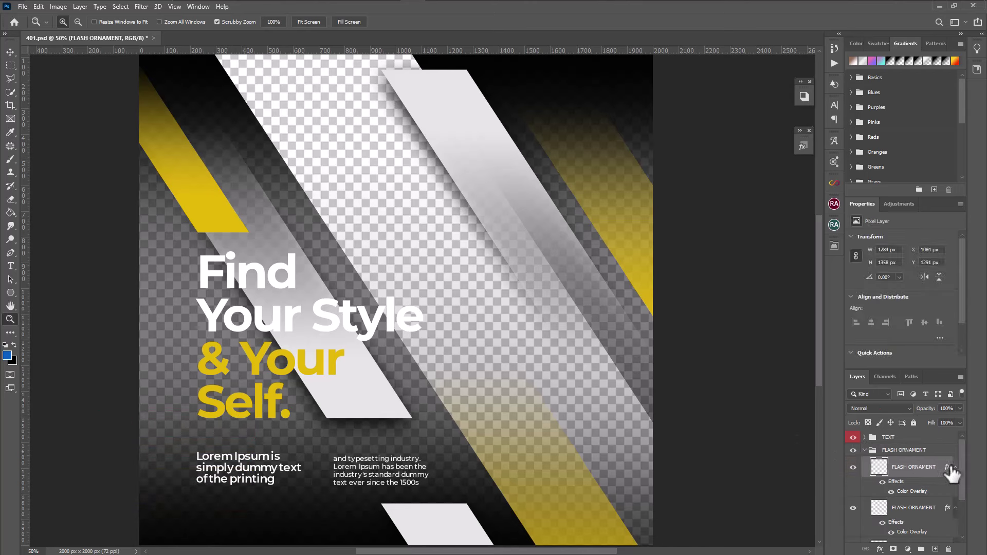
pyautogui.click(879, 549)
pyautogui.click(913, 449)
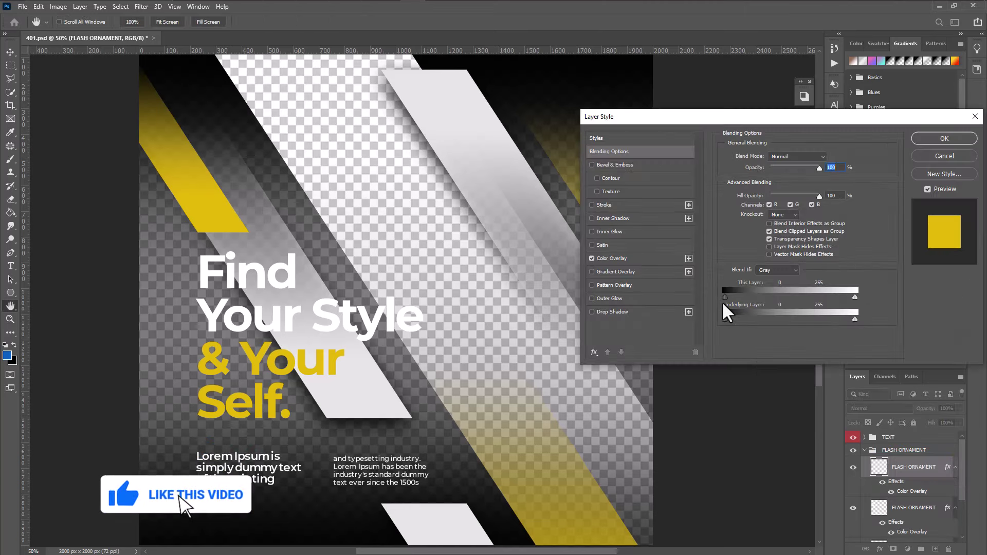
pyautogui.click(611, 257)
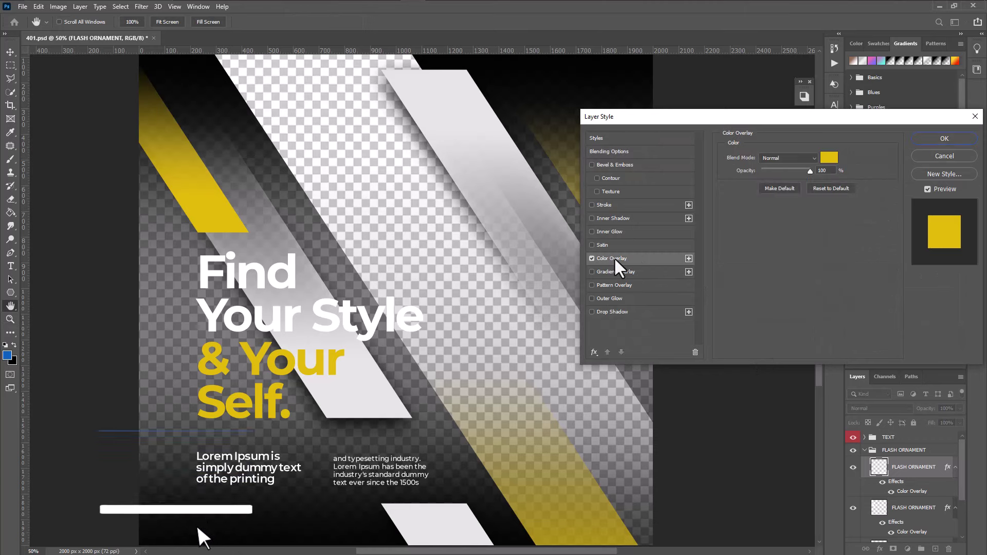
# Step: Set the lower yellow stripe's overlay color to blue 045de3, copy the hex code and apply the layer style
pyautogui.click(828, 157)
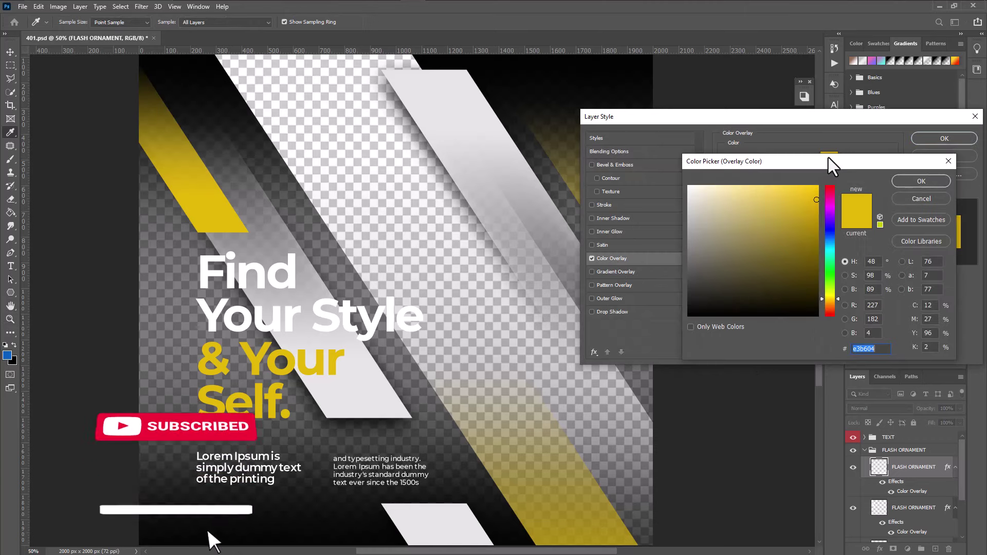
pyautogui.click(830, 237)
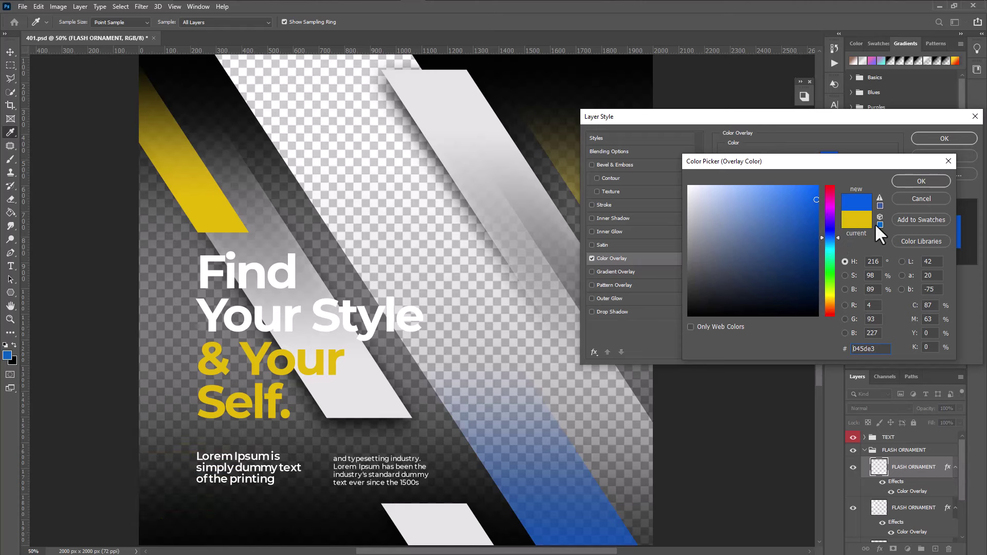
pyautogui.rightClick(867, 353)
pyautogui.click(882, 385)
pyautogui.click(938, 180)
pyautogui.press('z')
pyautogui.click(954, 140)
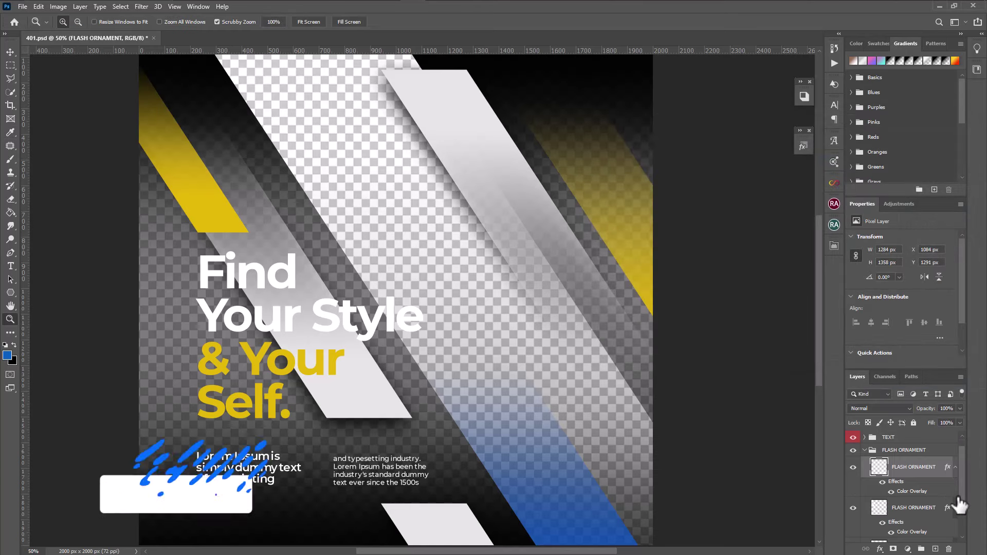
# Step: Set the Color Overlay of the second FLASH ORNAMENT layer, the upper-left stripe, to the copied blue 045de3
pyautogui.click(925, 509)
pyautogui.scroll(-1, 920, 511)
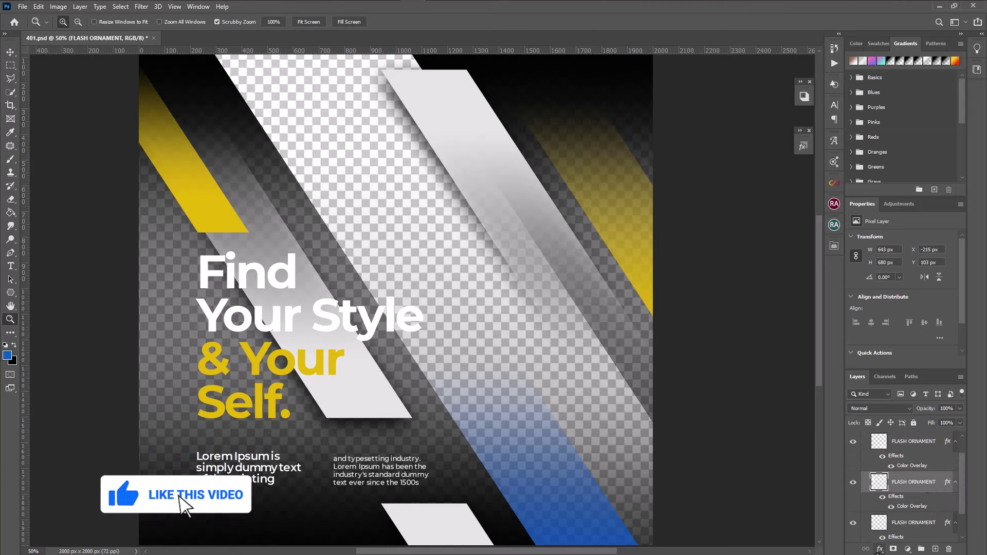
pyautogui.rightClick(947, 481)
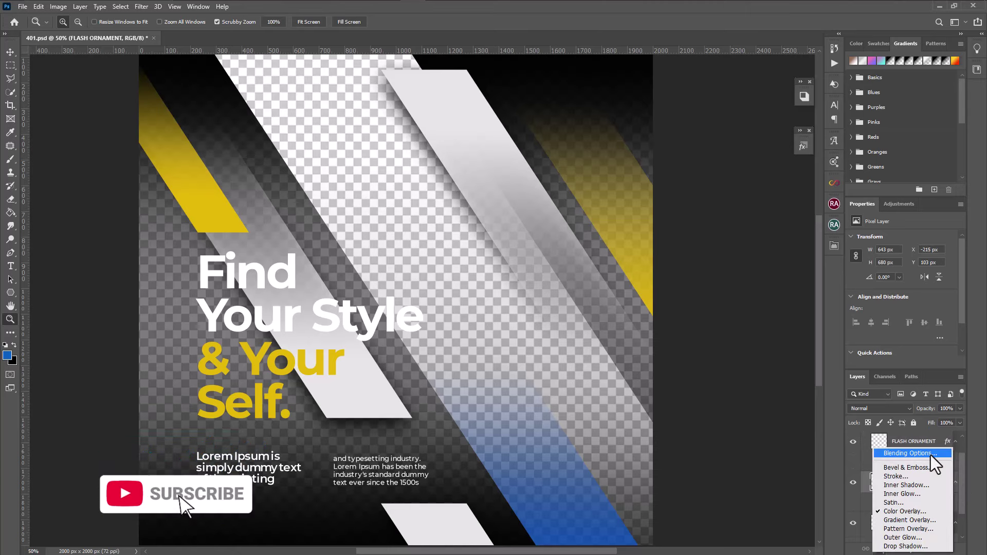
pyautogui.press('Escape')
pyautogui.doubleClick(929, 453)
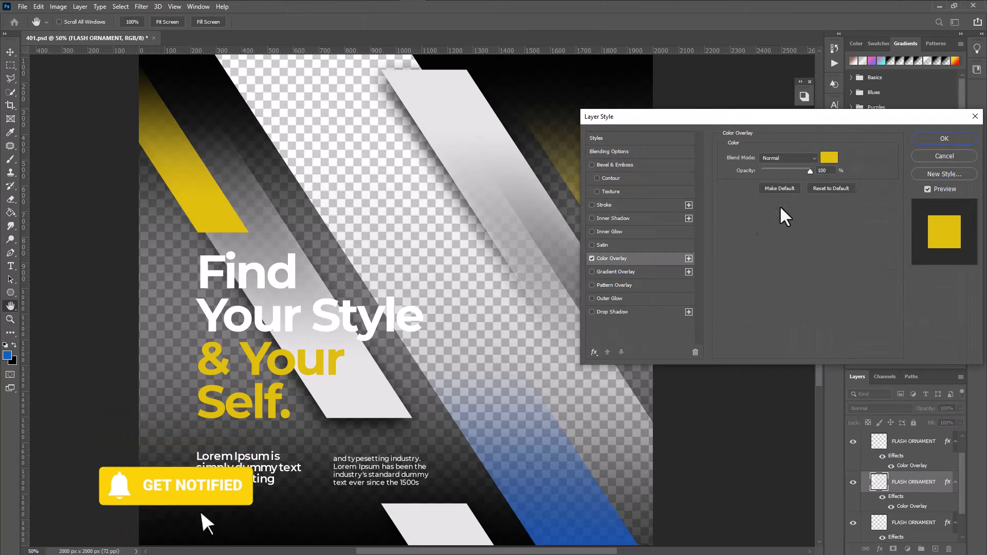
pyautogui.click(828, 157)
pyautogui.rightClick(860, 350)
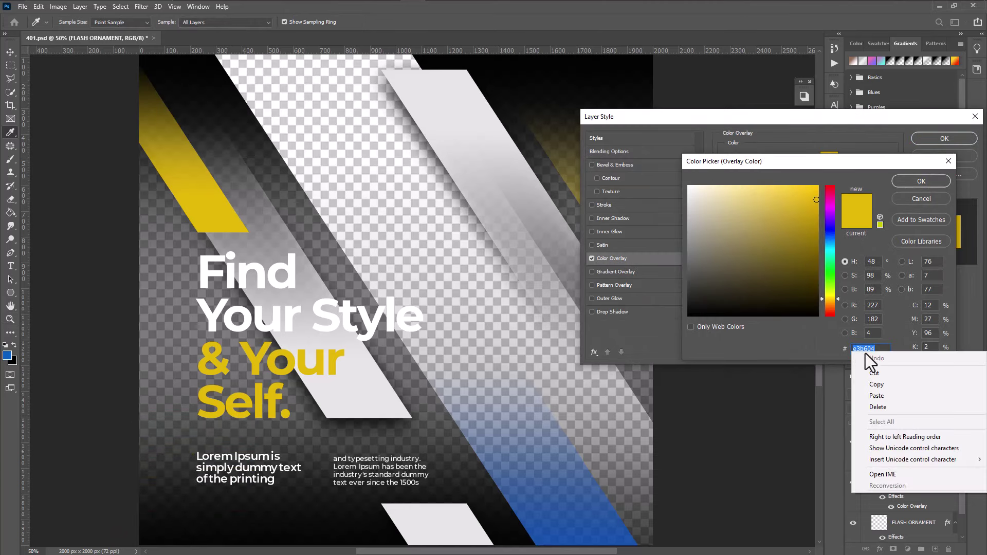
pyautogui.click(881, 396)
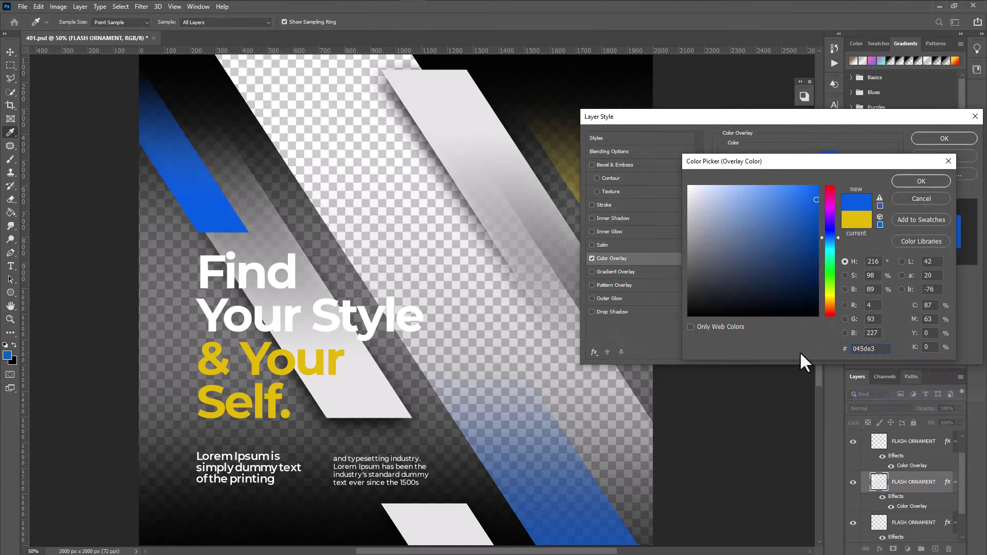
pyautogui.click(917, 181)
pyautogui.click(944, 139)
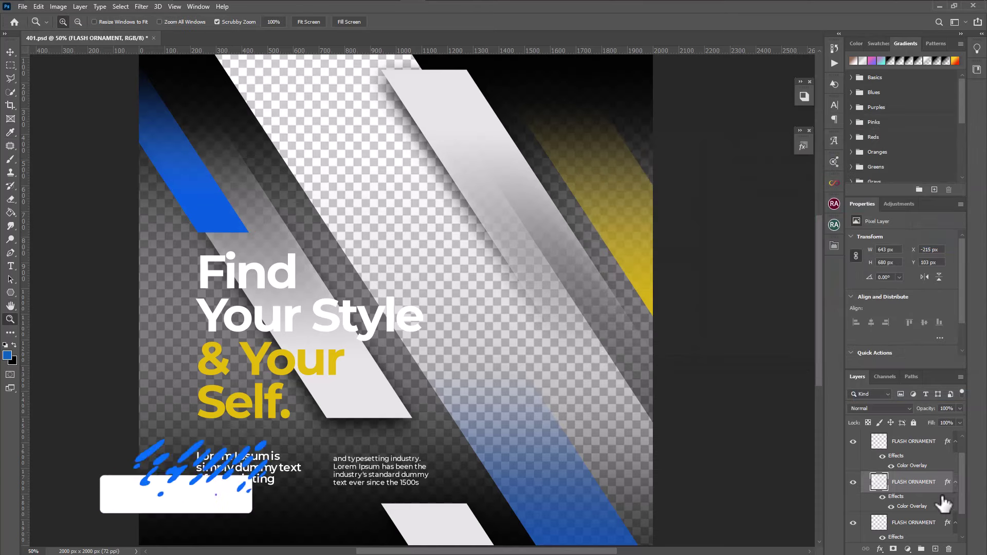
pyautogui.scroll(-1, 944, 503)
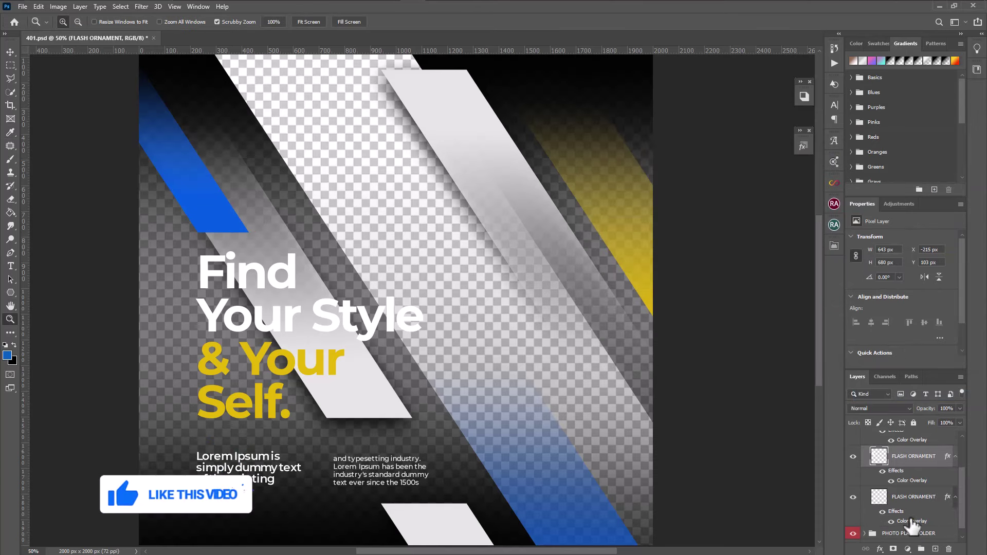
# Step: Set the Color Overlay of the third FLASH ORNAMENT layer, the upper-right yellow stripe, to the copied blue
pyautogui.click(923, 498)
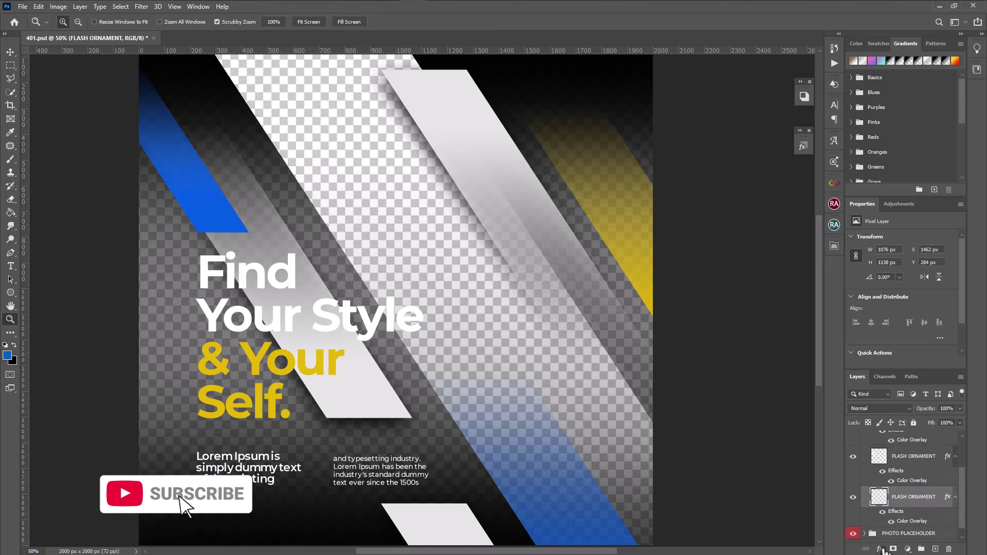
pyautogui.click(880, 548)
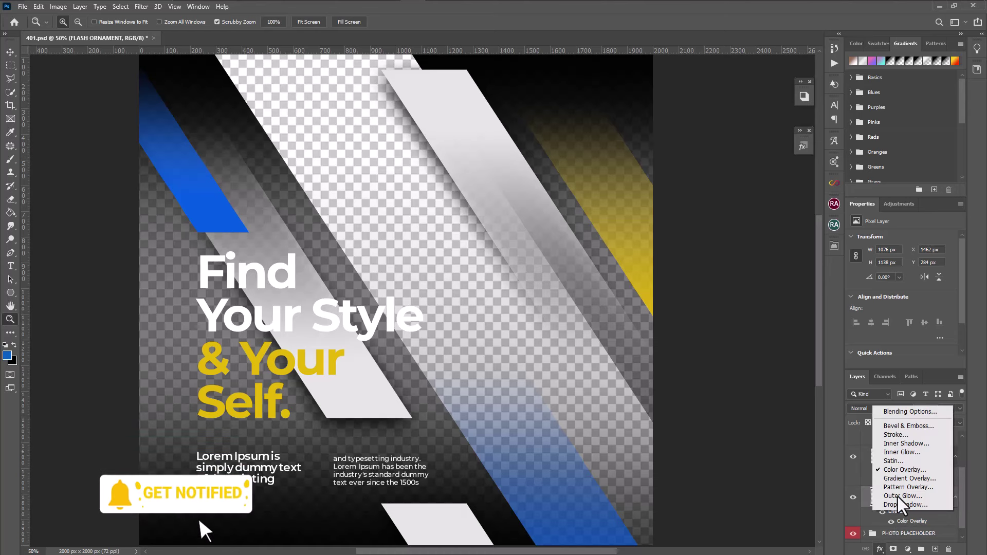
pyautogui.click(905, 412)
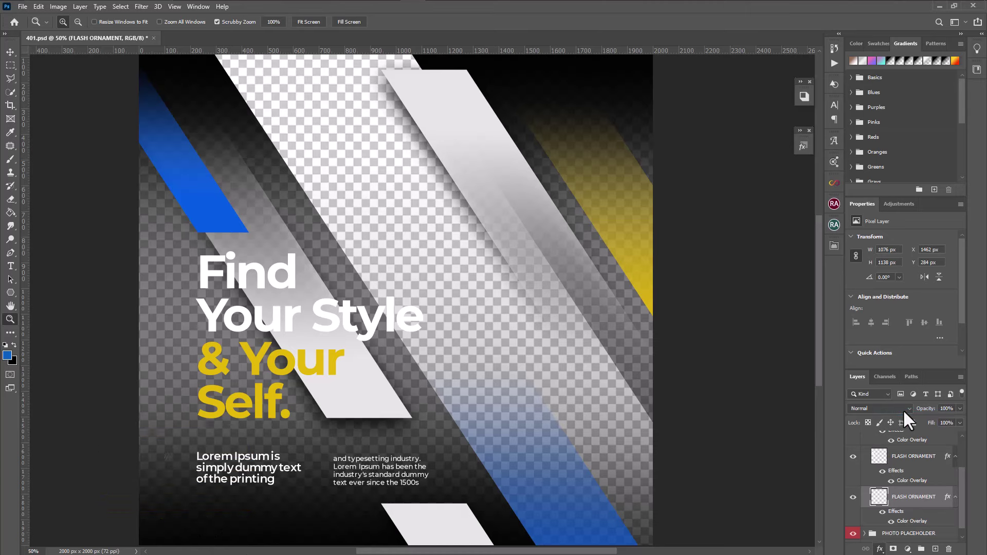
pyautogui.click(613, 259)
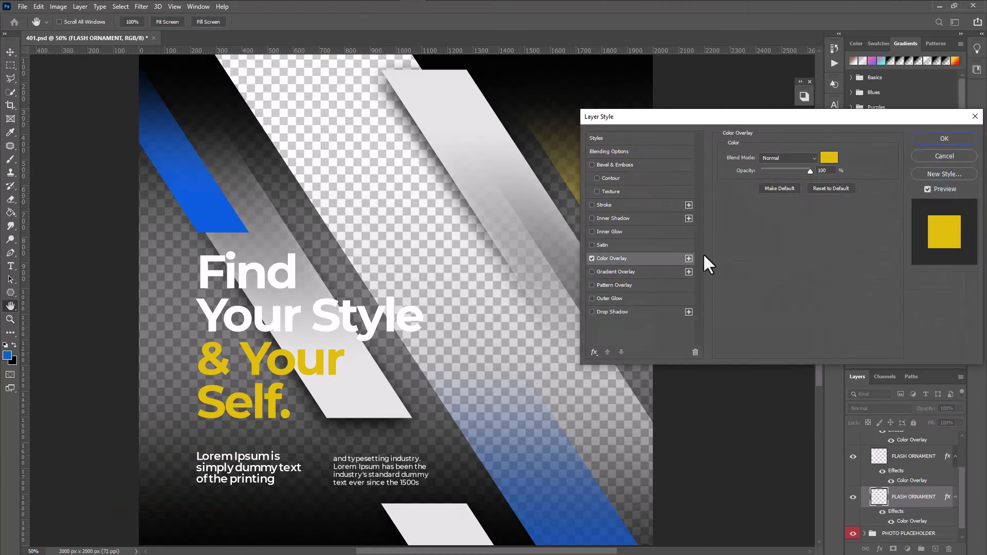
pyautogui.click(825, 162)
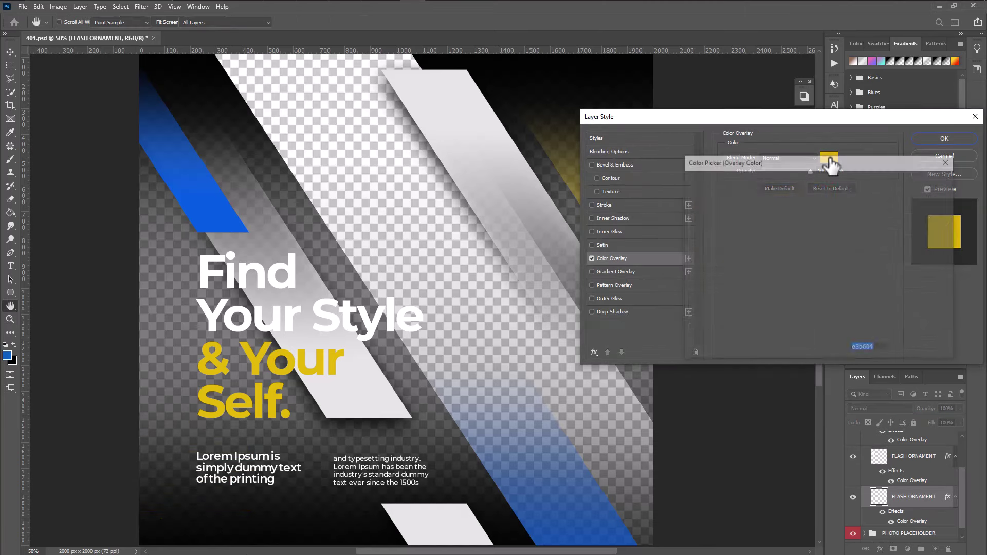
pyautogui.rightClick(861, 352)
pyautogui.click(889, 393)
pyautogui.click(921, 181)
pyautogui.click(944, 138)
pyautogui.press('z')
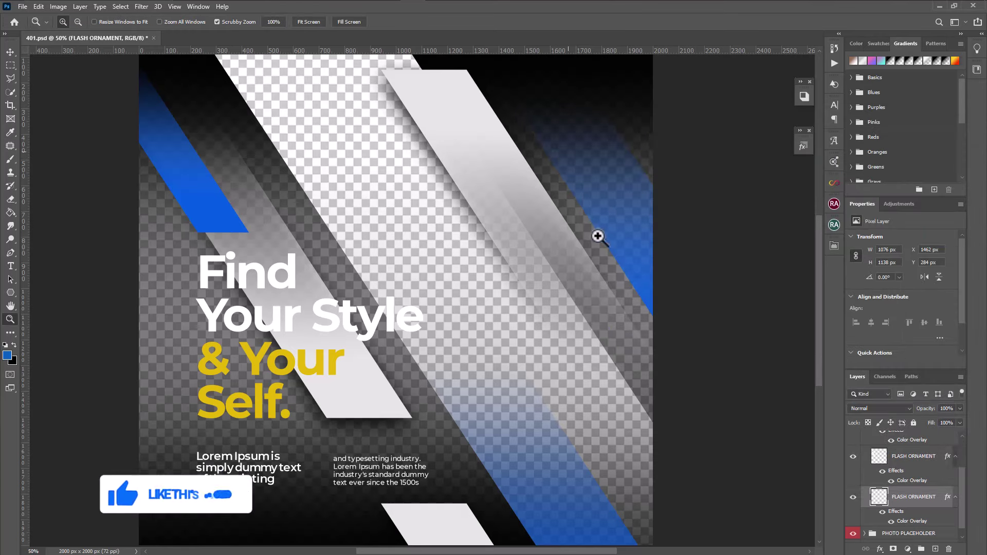
# Step: Open the contents of the topmost YOUR PHOTO HERE smart object in the PHOTO PLACEHOLDER group and delete its DELETE THIS layer
pyautogui.scroll(-1, 920, 489)
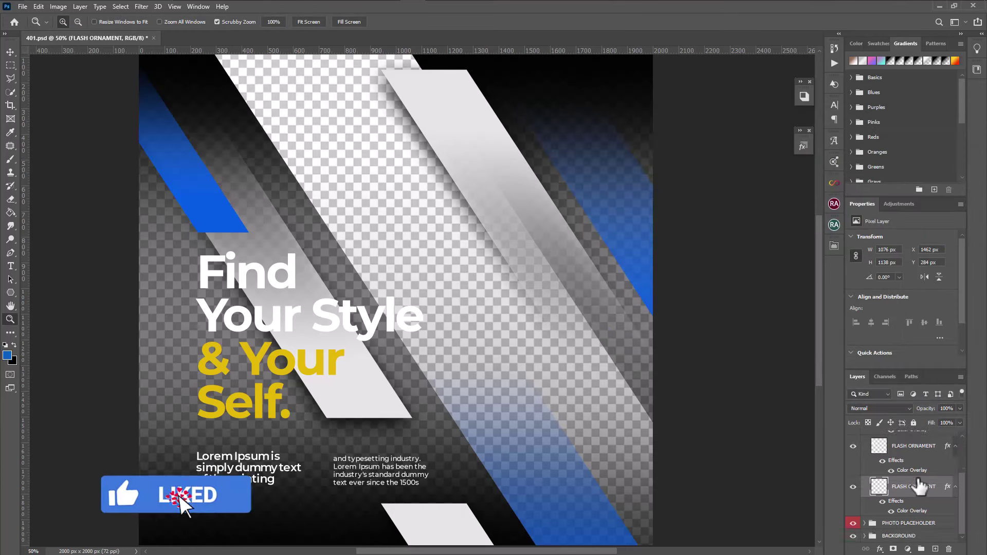
pyautogui.click(865, 522)
pyautogui.scroll(-3, 884, 489)
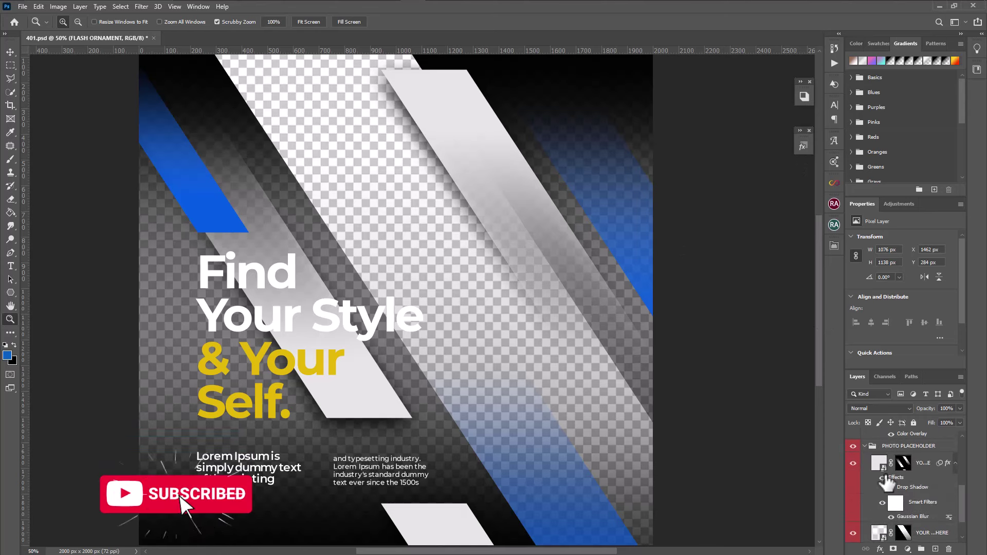
pyautogui.click(878, 469)
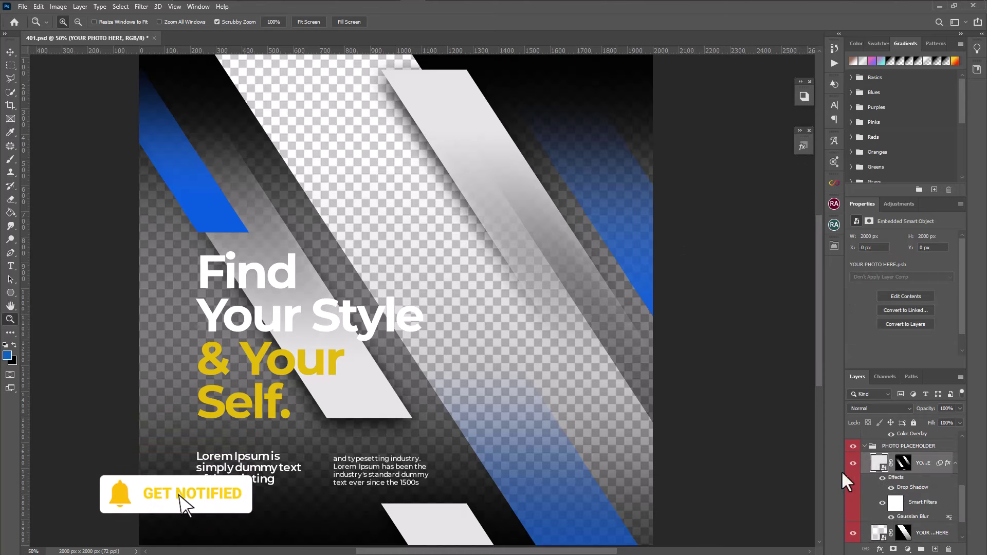
pyautogui.doubleClick(879, 464)
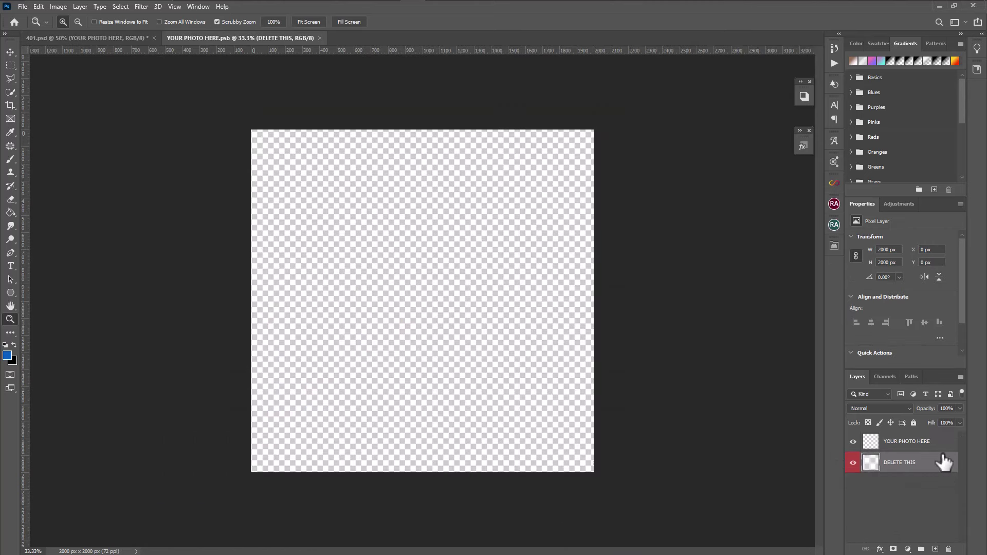
pyautogui.click(938, 446)
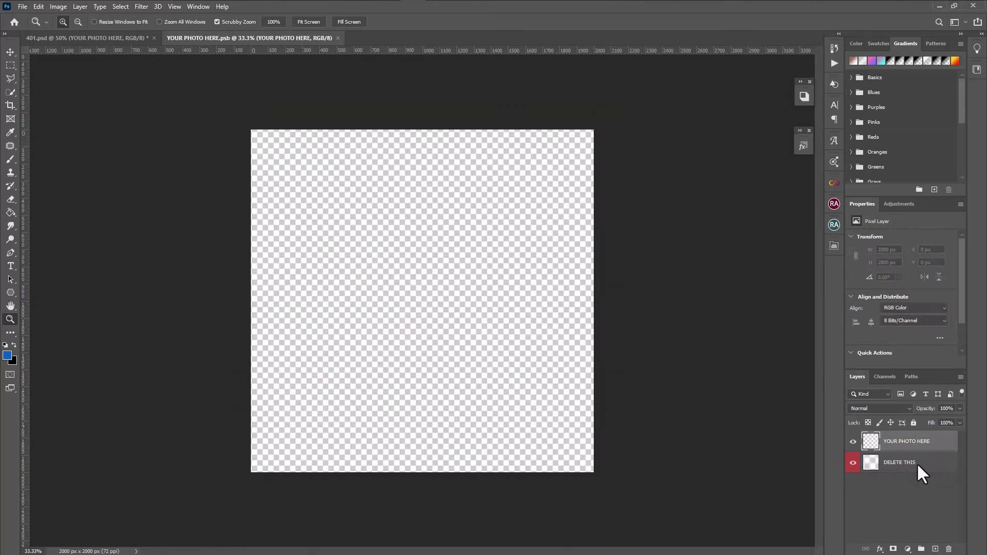
pyautogui.moveTo(941, 465); pyautogui.dragTo(949, 549)
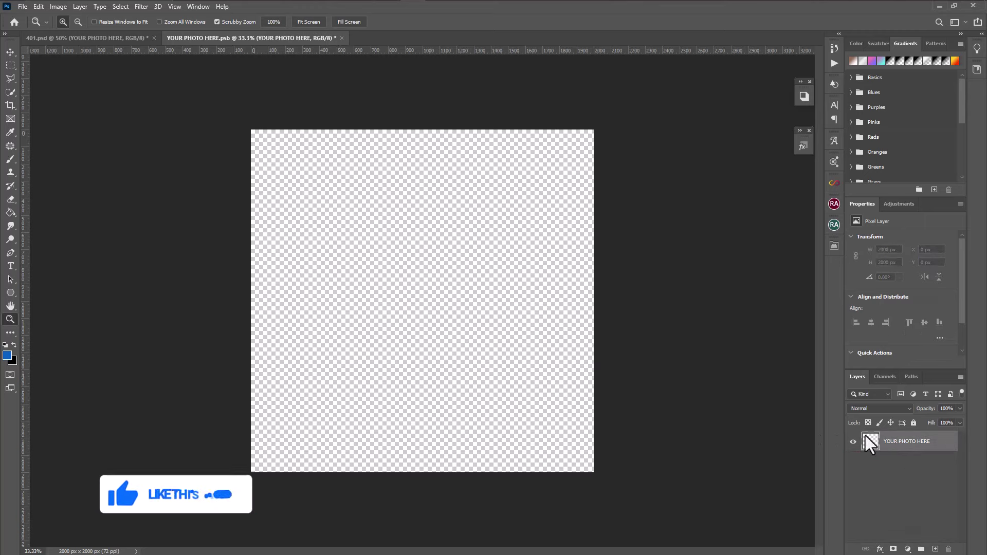
# Step: Open the photo of the seated man with a laptop from the Businessman Images folder and move it into YOUR PHOTO HERE.psb
pyautogui.click(22, 6)
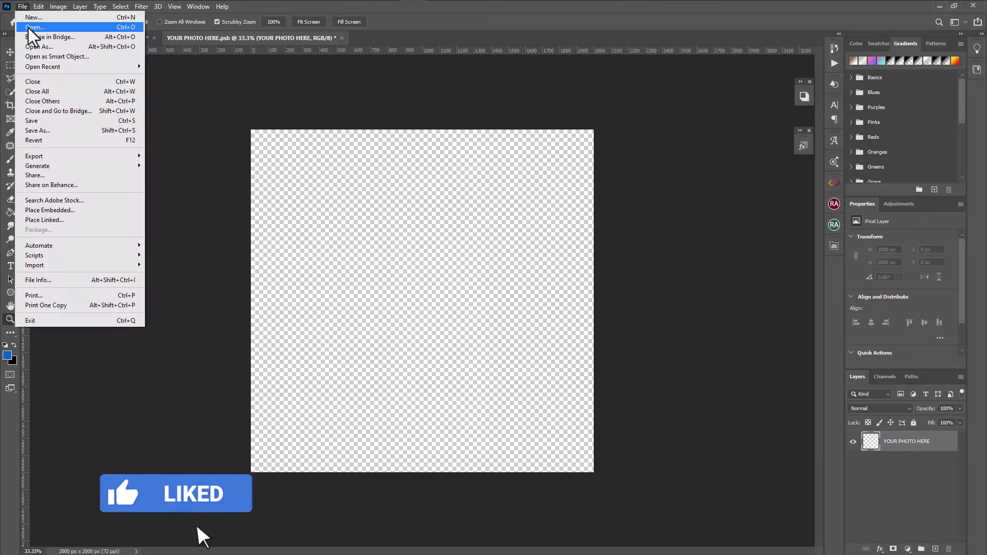
pyautogui.click(32, 26)
pyautogui.moveTo(763, 185); pyautogui.dragTo(768, 268)
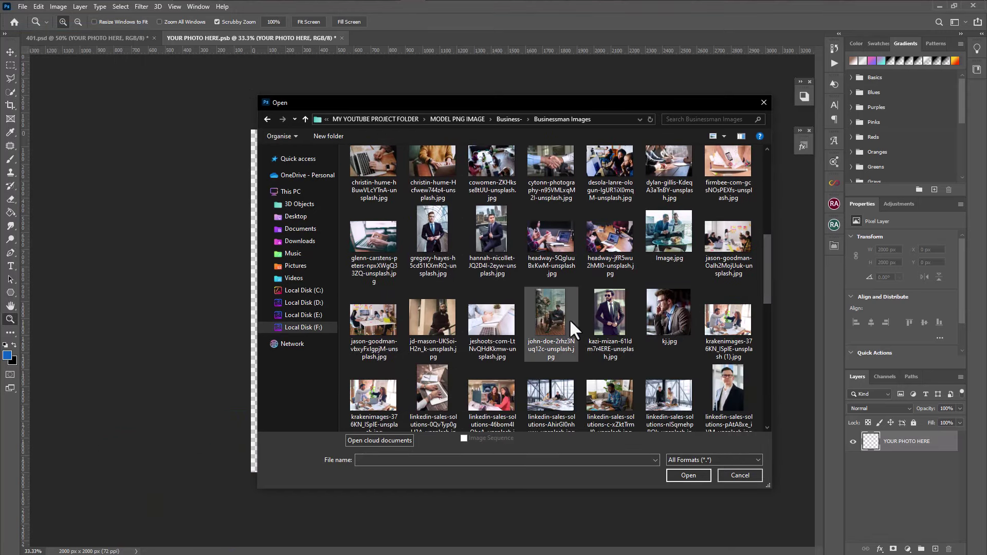
pyautogui.click(569, 318)
pyautogui.click(705, 475)
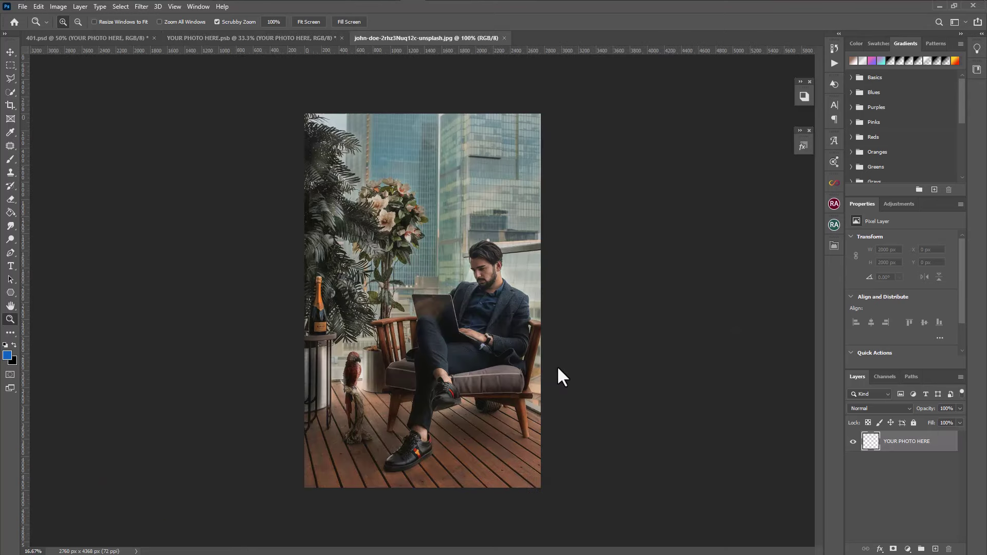
pyautogui.click(11, 52)
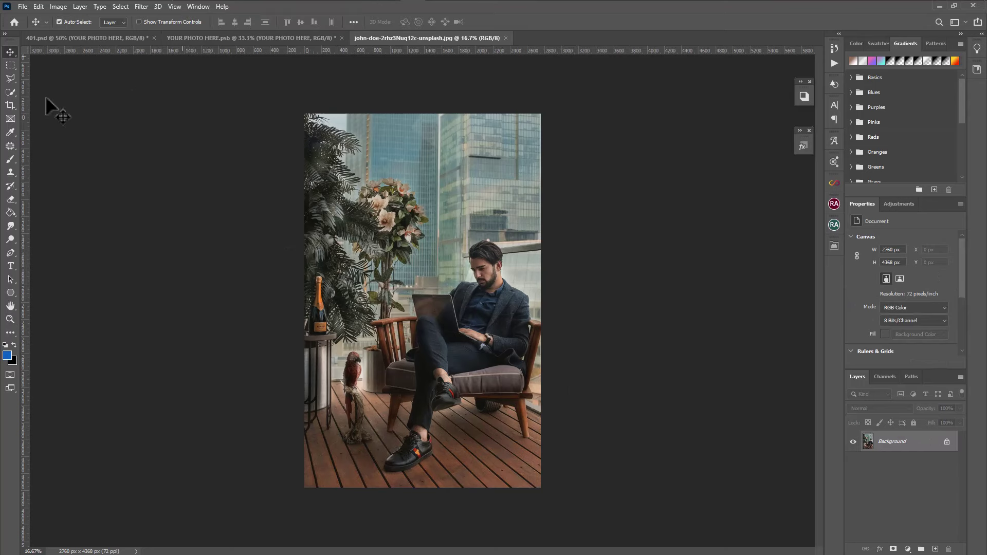
pyautogui.moveTo(452, 156); pyautogui.dragTo(500, 312)
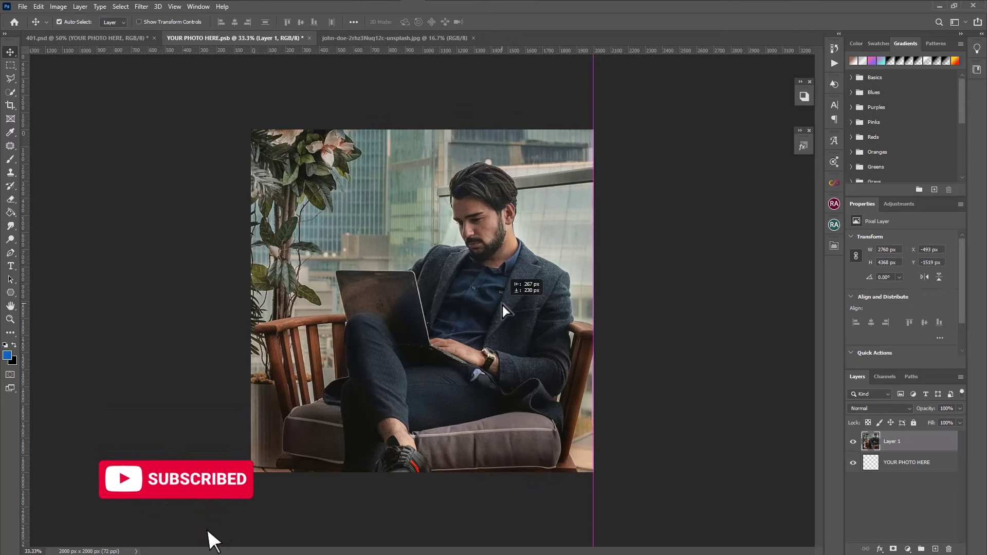
# Step: Scale the photo proportionally with Free Transform to the 2000 px canvas width and reposition it vertically at about Y -933 px
pyautogui.click(38, 6)
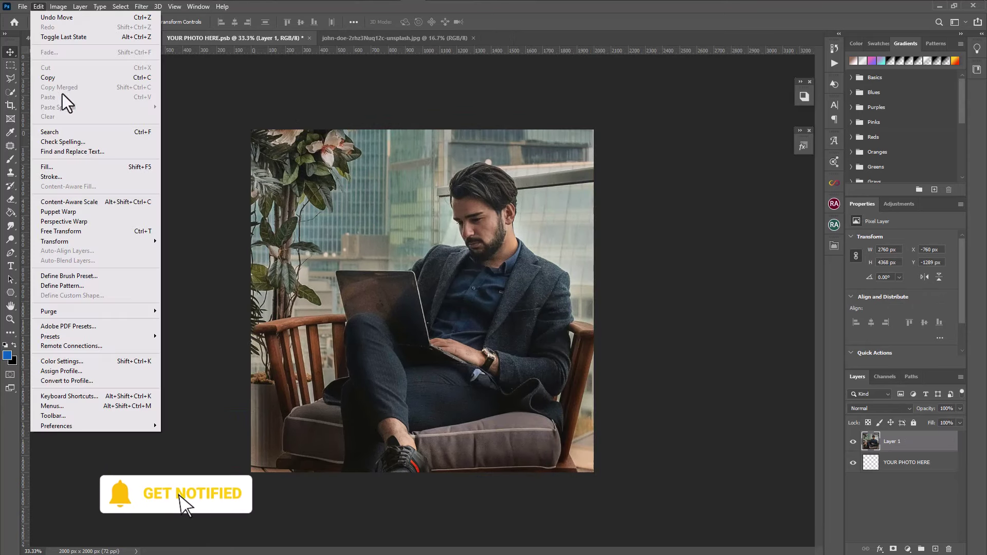
pyautogui.click(96, 231)
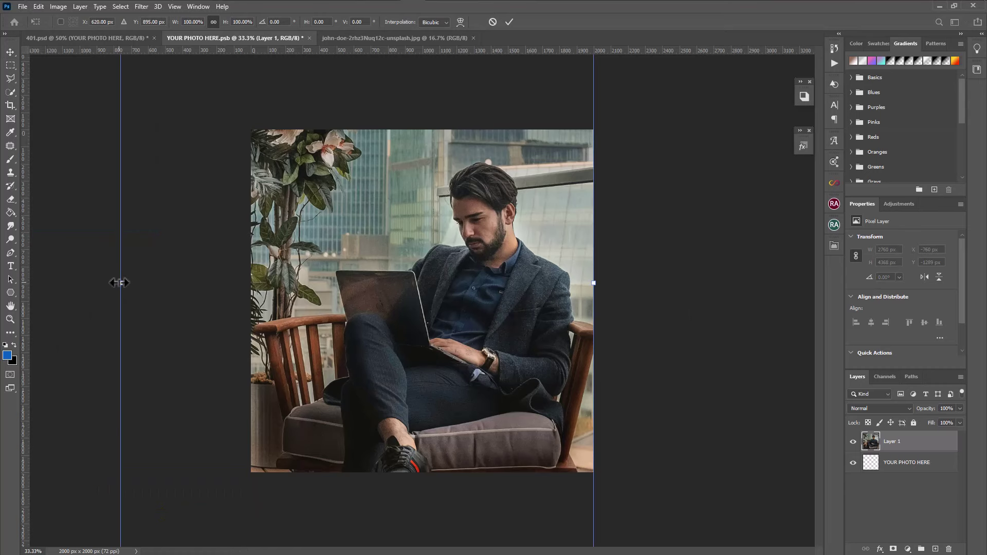
pyautogui.moveTo(120, 282); pyautogui.dragTo(251, 282)
pyautogui.moveTo(570, 388); pyautogui.dragTo(569, 345)
pyautogui.click(11, 52)
# Step: Close the source photo, then close YOUR PHOTO HERE.psb and save its changes
pyautogui.click(473, 37)
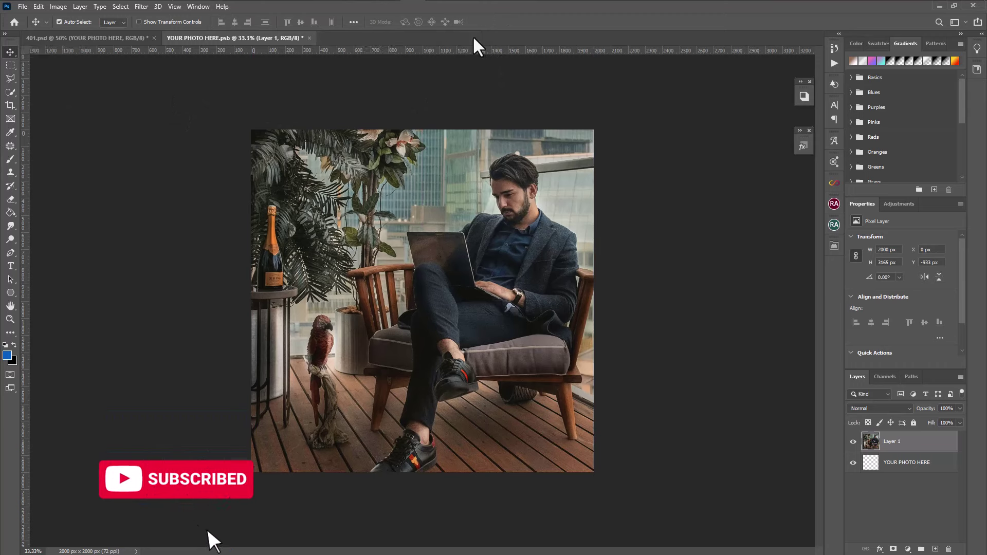
pyautogui.click(309, 38)
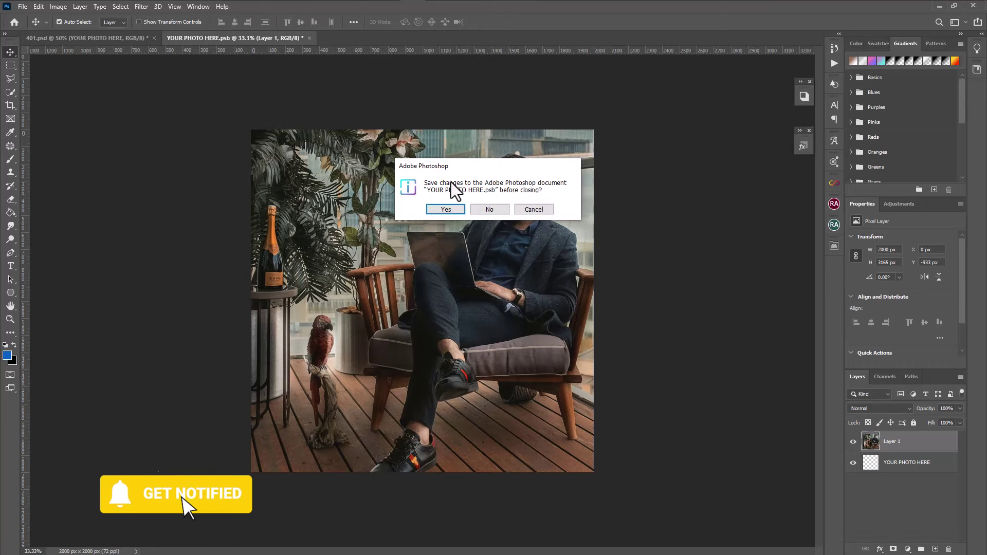
pyautogui.click(439, 211)
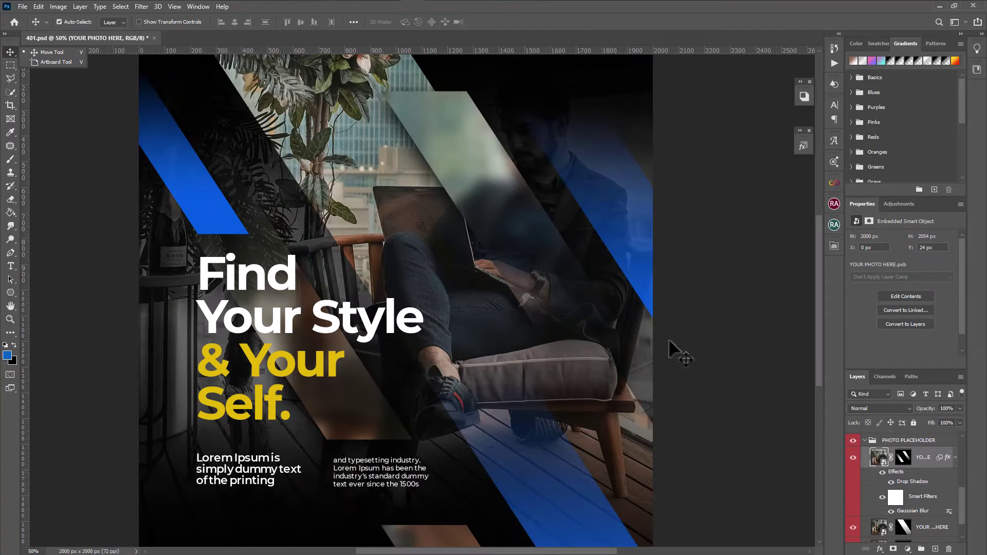
# Step: Check the blurred photo layer's opacity, leaving it at 100%, and toggle the visibility of the diagonally masked photo layer below it
pyautogui.click(959, 408)
pyautogui.moveTo(960, 417)
pyautogui.mouseDown()
pyautogui.moveTo(936, 417)
pyautogui.moveTo(970, 420)
pyautogui.mouseUp()
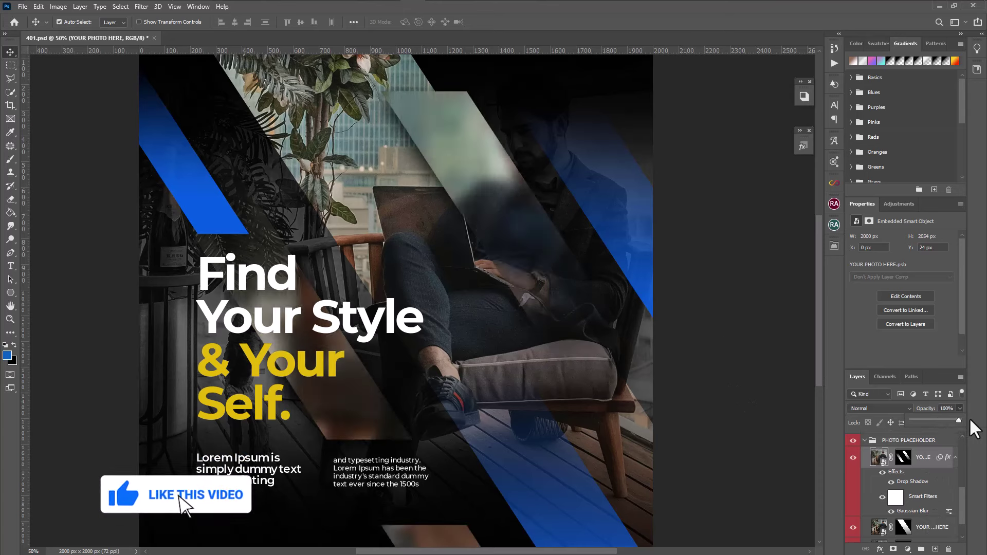
pyautogui.scroll(-1, 936, 513)
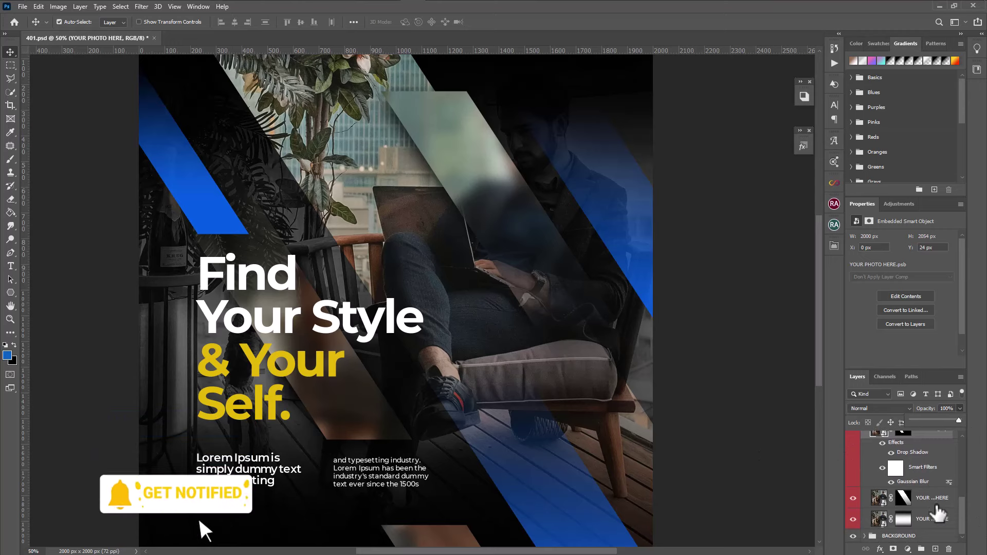
pyautogui.click(853, 498)
pyautogui.click(853, 498)
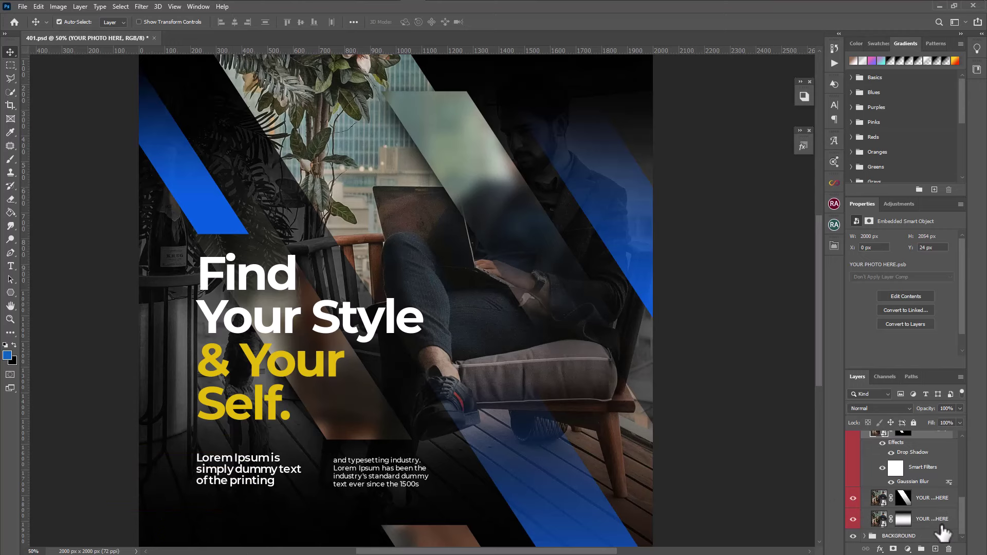
# Step: Set the lowest YOUR PHOTO HERE layer's opacity to 100% and the diagonally masked photo layer directly above it to 62%
pyautogui.click(940, 520)
pyautogui.click(852, 519)
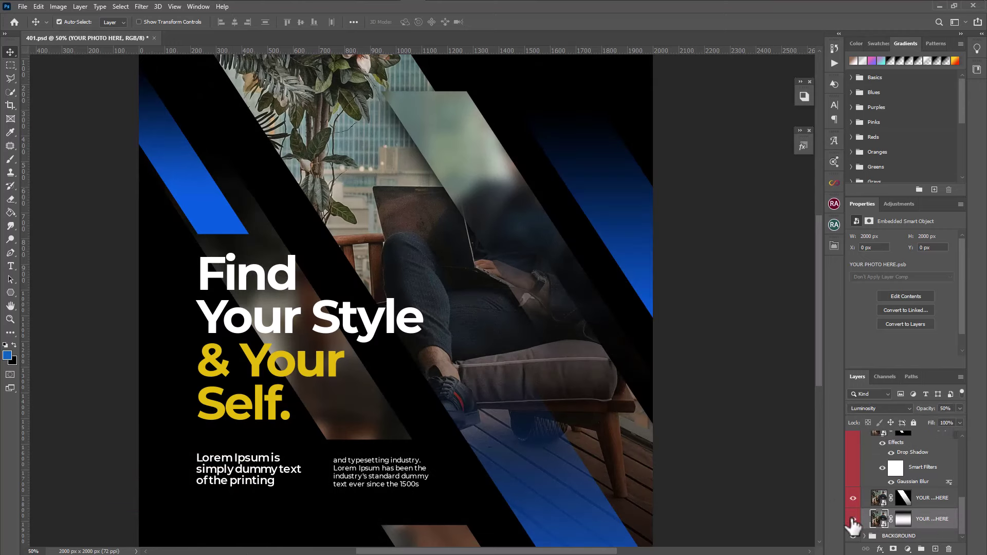
pyautogui.click(853, 520)
pyautogui.click(959, 408)
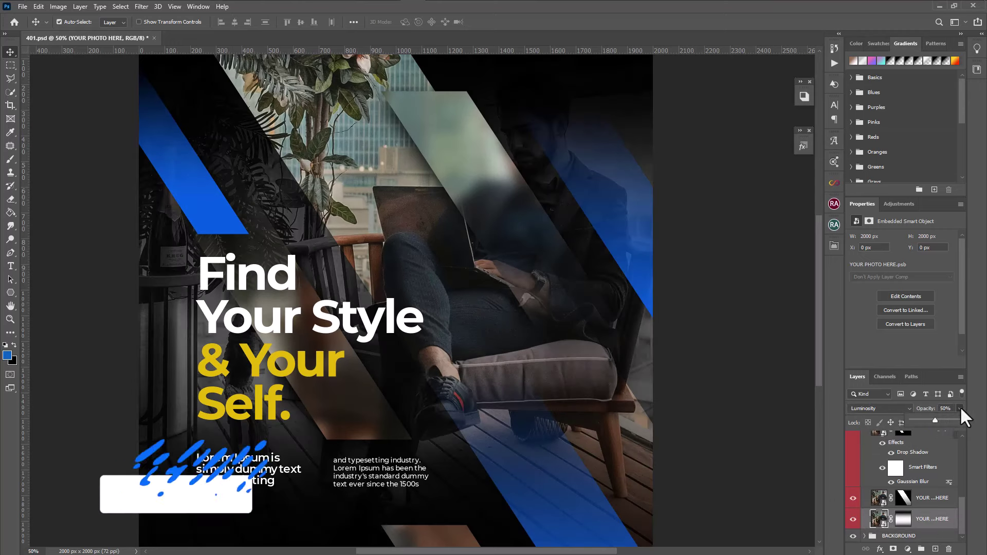
pyautogui.moveTo(932, 418); pyautogui.dragTo(960, 424)
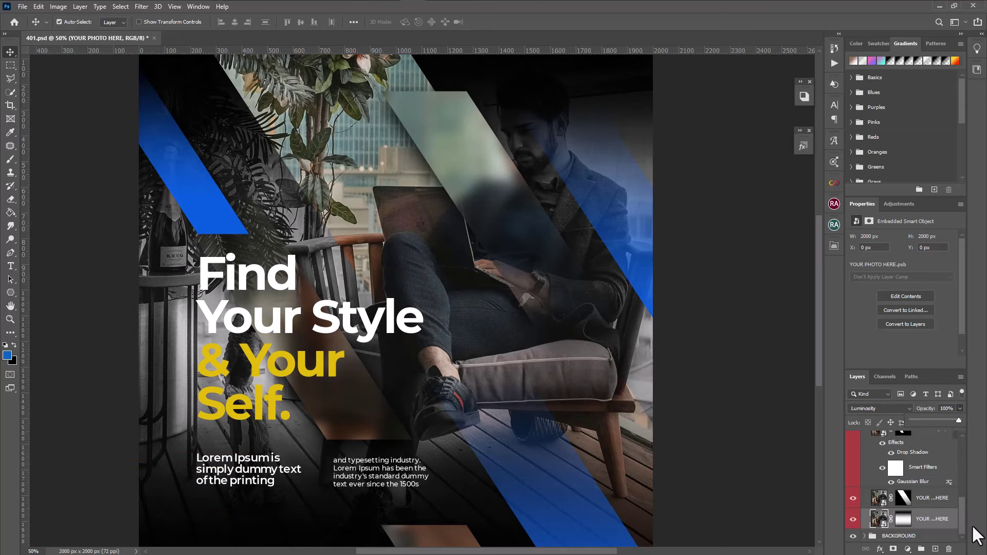
pyautogui.click(948, 503)
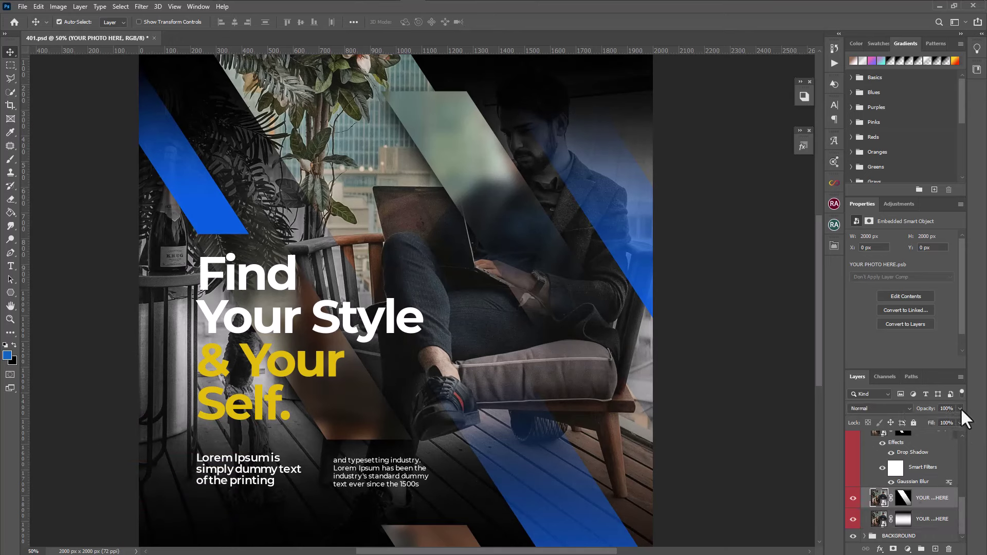
pyautogui.moveTo(945, 419)
pyautogui.mouseDown()
pyautogui.moveTo(974, 429)
pyautogui.moveTo(920, 418)
pyautogui.moveTo(940, 419)
pyautogui.mouseUp()
# Step: Expand the TEXT group and recolor "& Your Self." in the headline text layer to #045de3
pyautogui.scroll(2, 963, 514)
pyautogui.scroll(5, 961, 493)
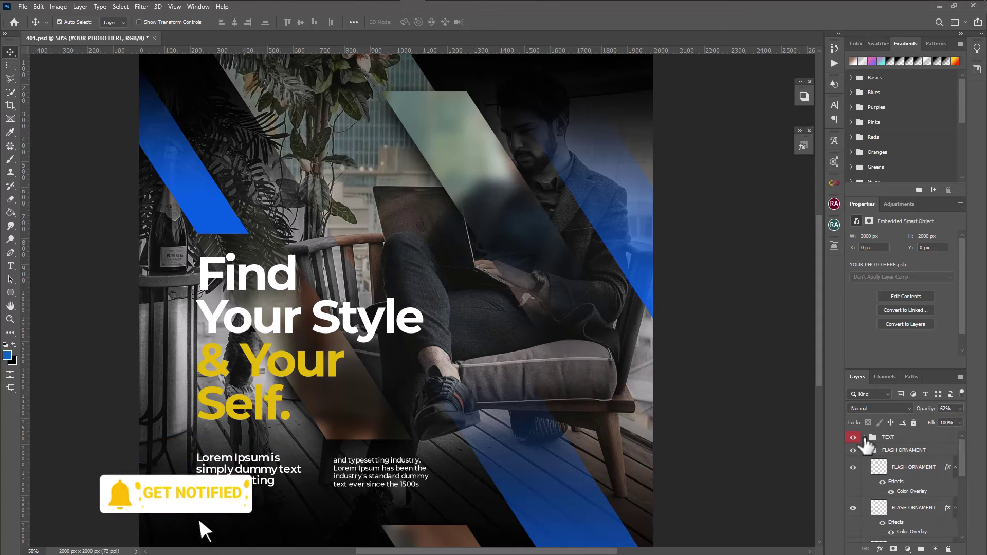
pyautogui.click(864, 437)
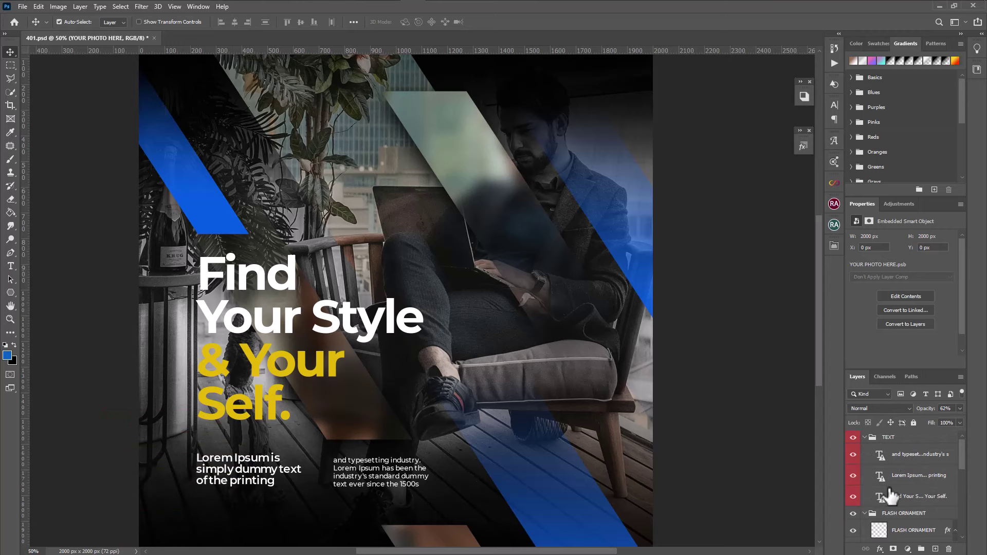
pyautogui.click(923, 459)
pyautogui.click(896, 499)
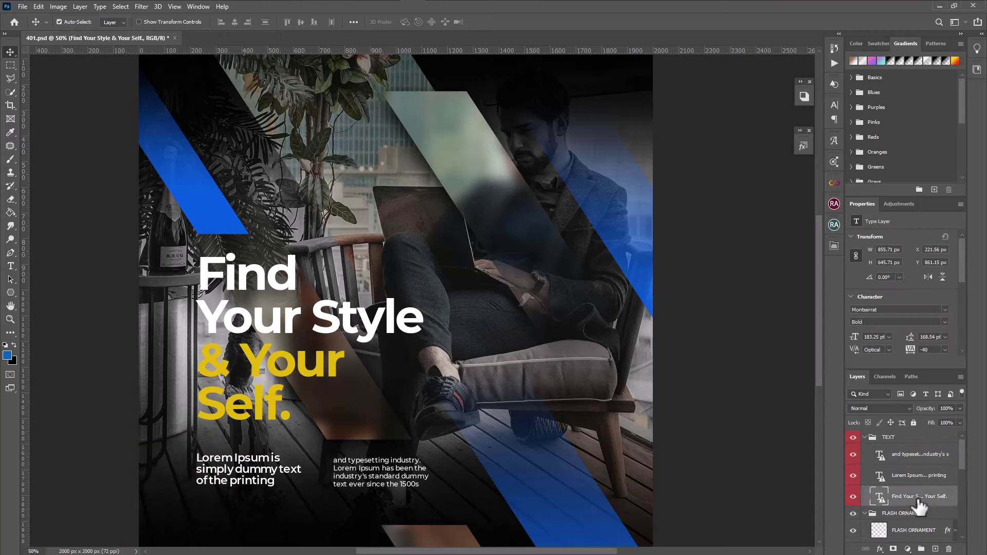
pyautogui.doubleClick(878, 496)
pyautogui.moveTo(202, 363); pyautogui.dragTo(317, 398)
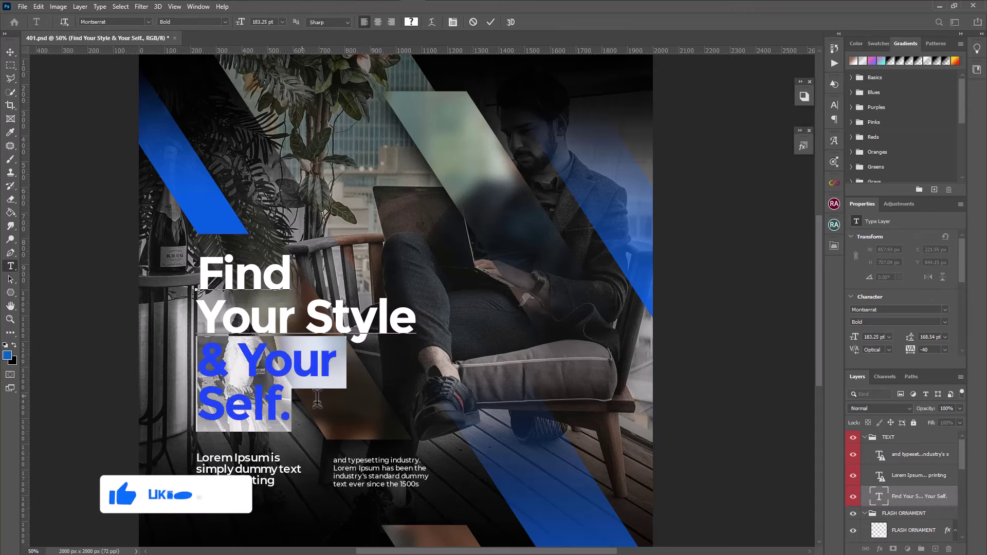
pyautogui.click(7, 355)
pyautogui.rightClick(853, 351)
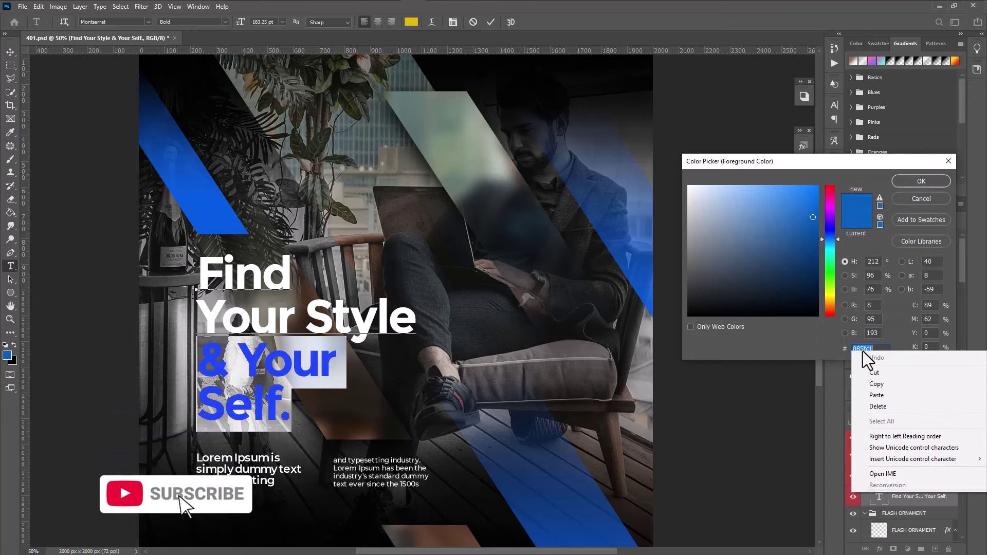
pyautogui.click(900, 396)
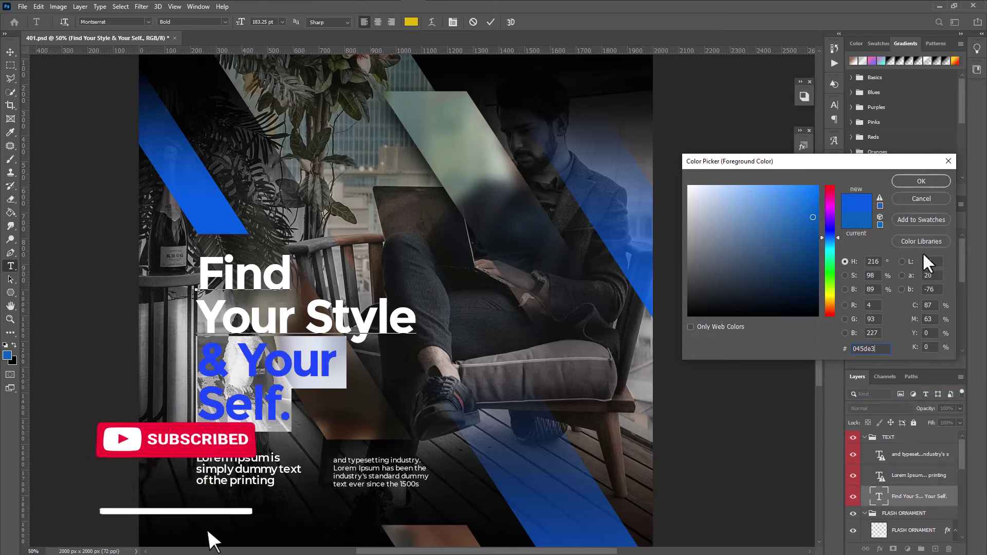
pyautogui.click(921, 181)
pyautogui.click(882, 499)
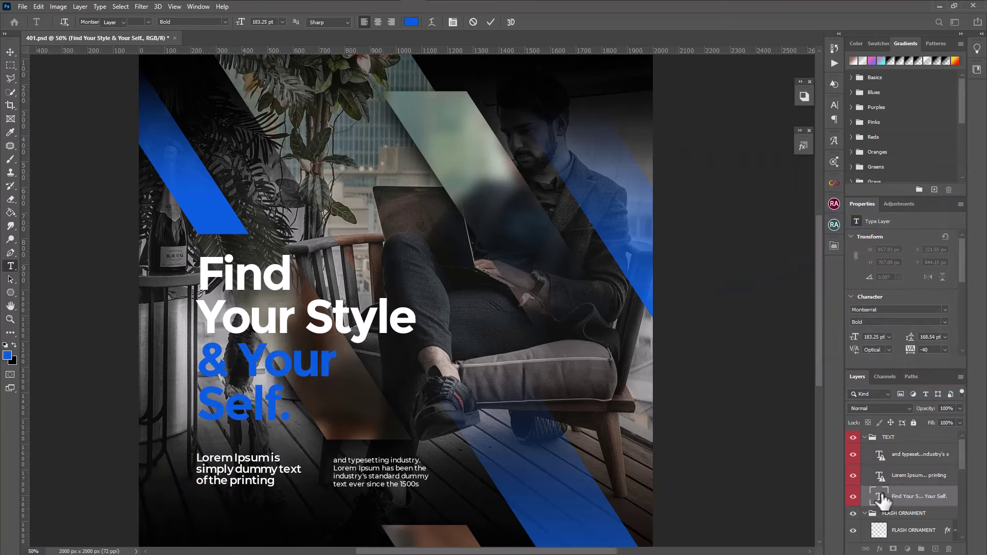
pyautogui.press('v')
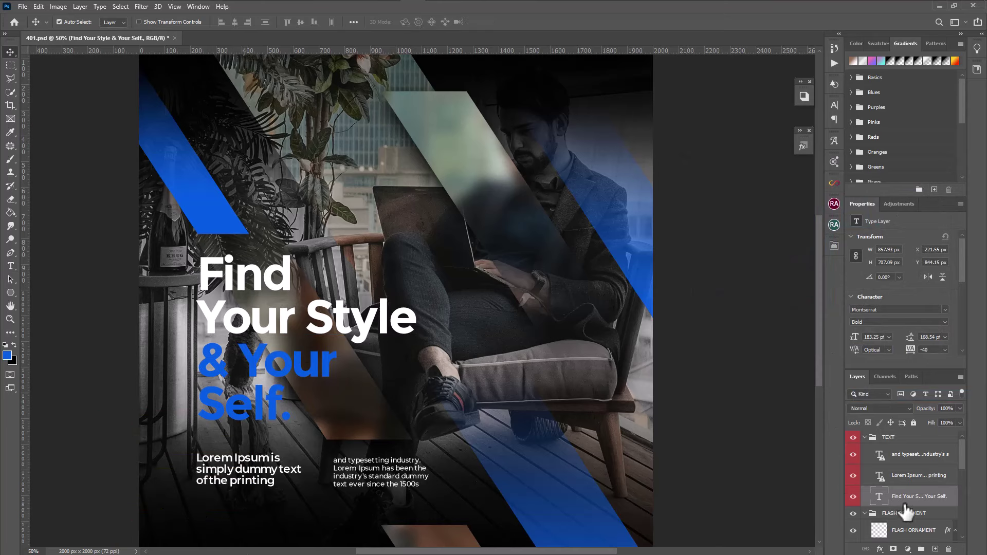
# Step: Replace the whole headline text with "Your Text", split over two lines
pyautogui.doubleClick(880, 497)
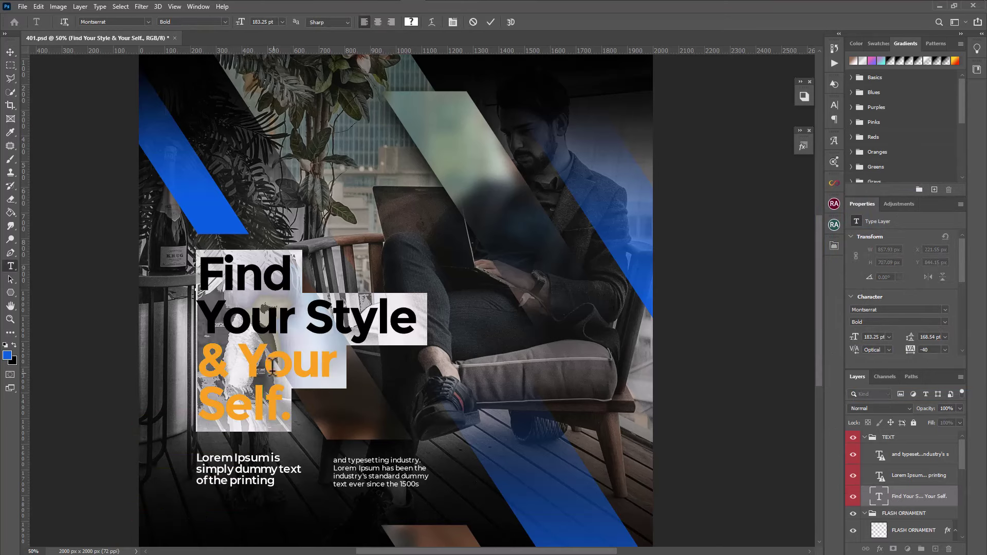
pyautogui.write('Your')
pyautogui.press('Return')
pyautogui.write('Text')
# Step: Color the letters "Tex" in the headline's second line with the blue foreground color and commit the text edit
pyautogui.moveTo(196, 318); pyautogui.dragTo(296, 333)
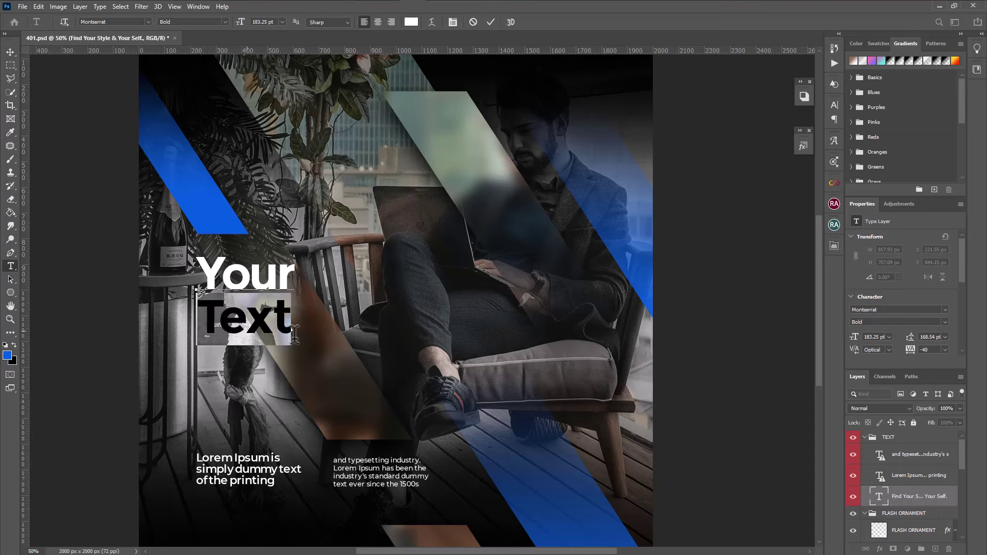
pyautogui.click(8, 357)
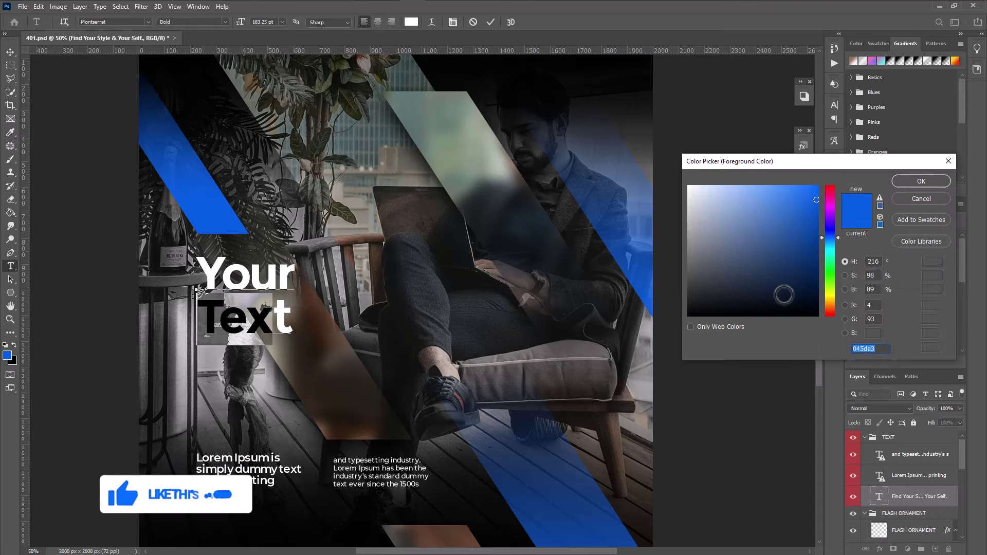
pyautogui.click(921, 181)
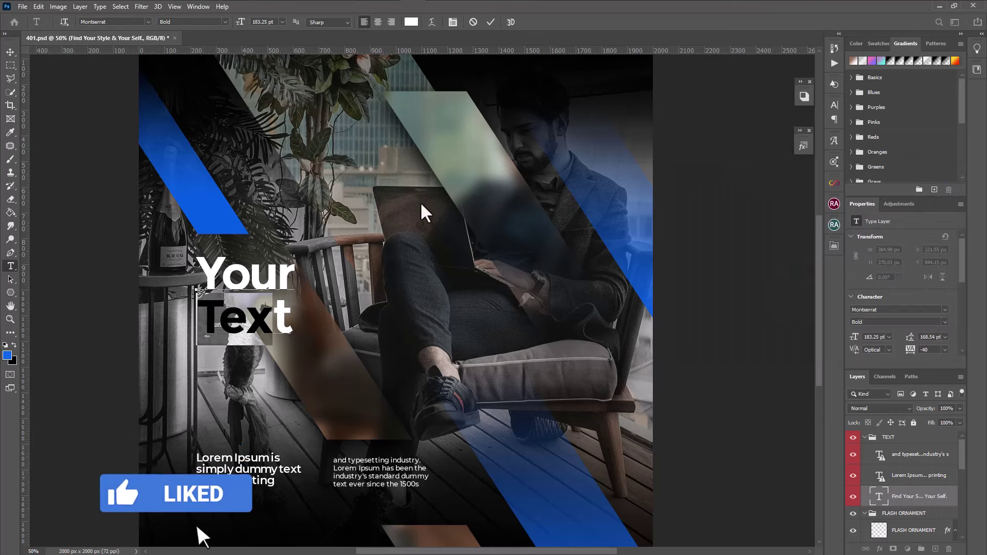
pyautogui.click(12, 53)
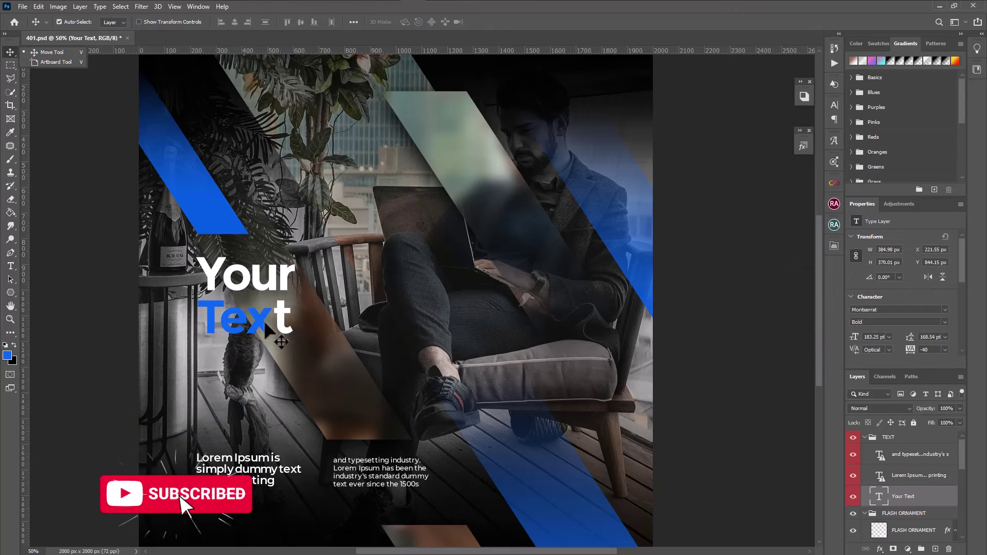
# Step: Collapse the FLASH ORNAMENT group and return to the text layers in the TEXT group
pyautogui.scroll(-2, 923, 514)
pyautogui.scroll(-2, 923, 514)
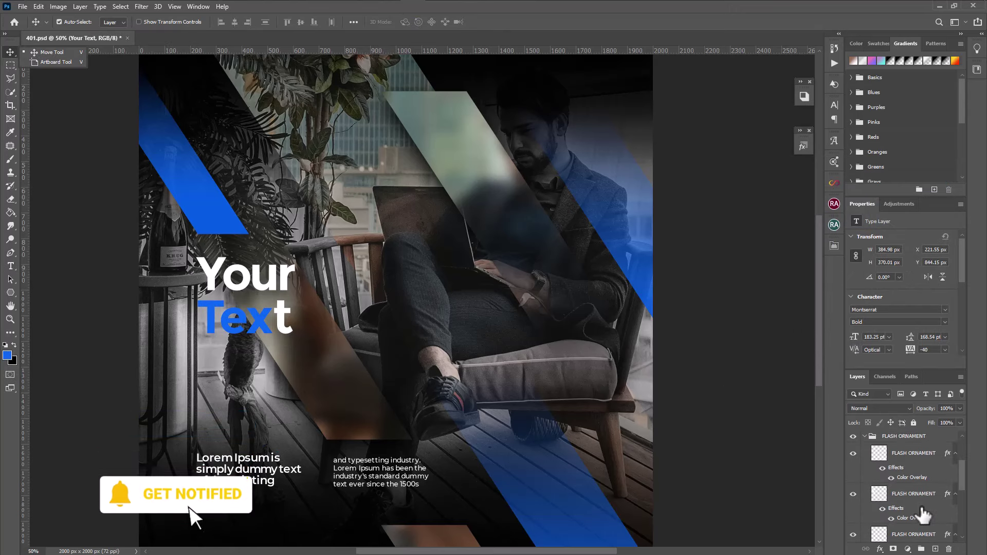
pyautogui.click(865, 436)
pyautogui.scroll(2, 917, 479)
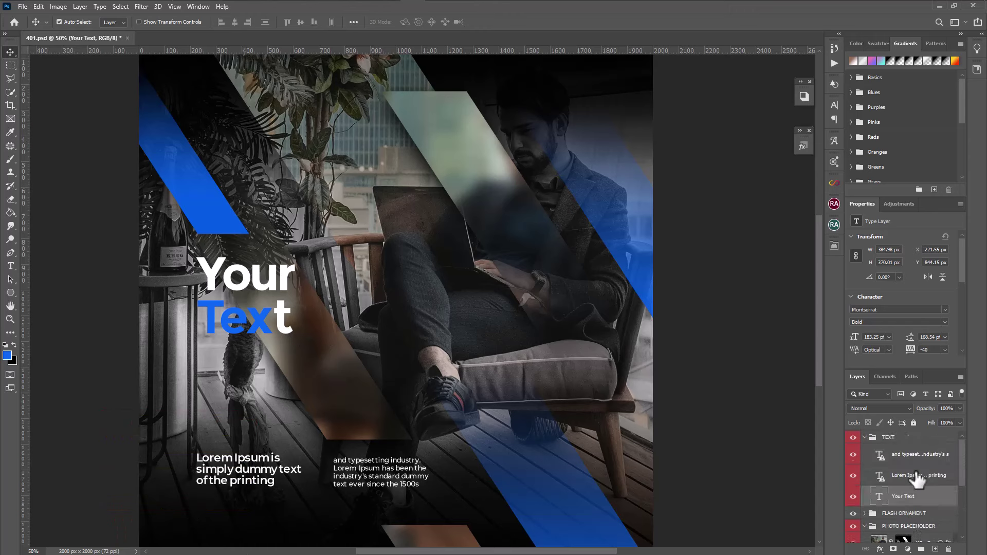
# Step: Toggle the visibility of the two small Lorem Ipsum text layers to identify each one on the canvas
pyautogui.click(851, 456)
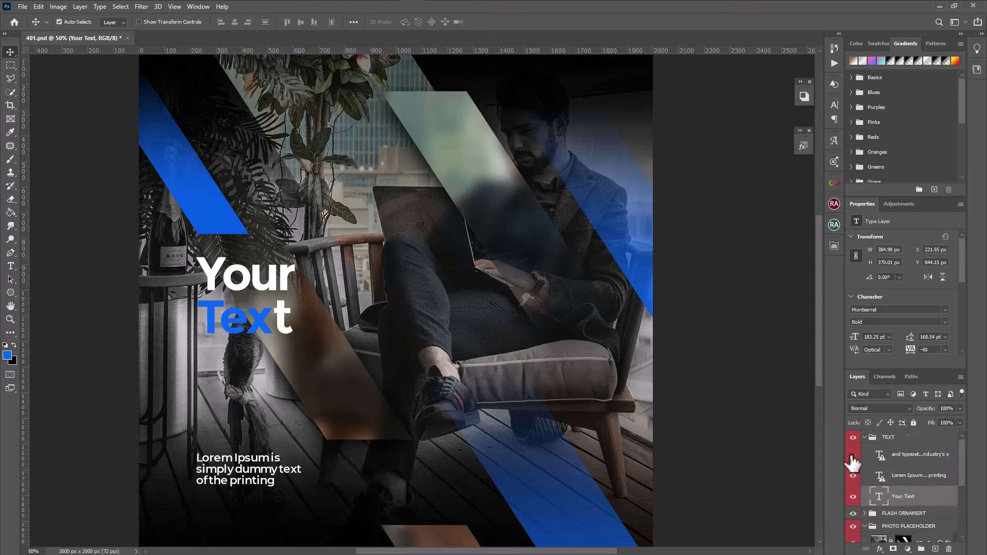
pyautogui.click(852, 457)
pyautogui.click(913, 461)
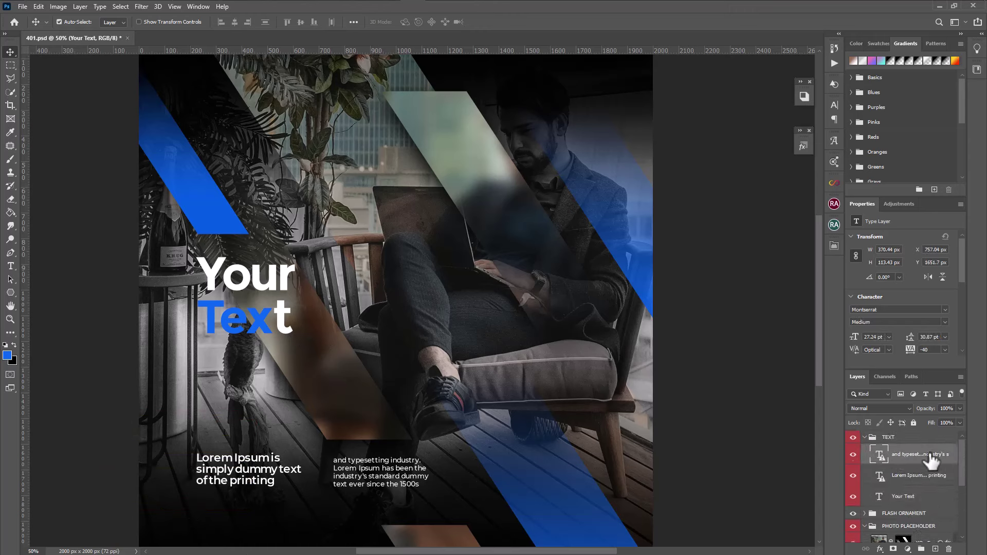
pyautogui.click(854, 476)
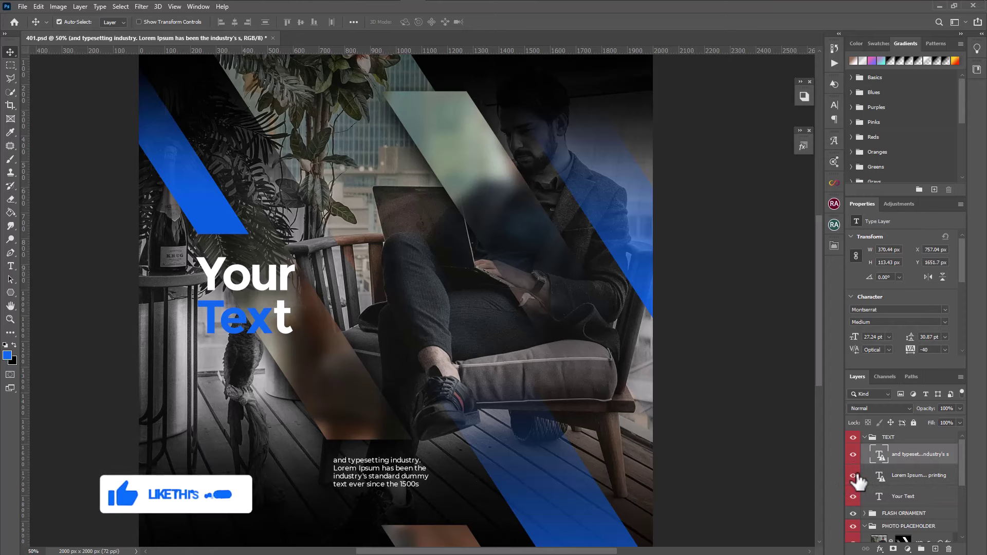
pyautogui.click(854, 476)
pyautogui.click(910, 478)
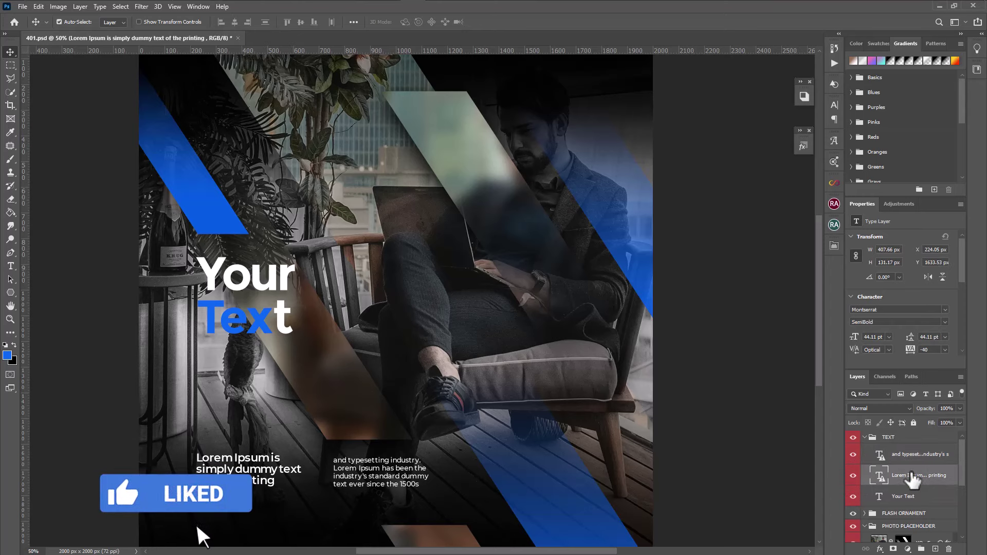
pyautogui.click(873, 438)
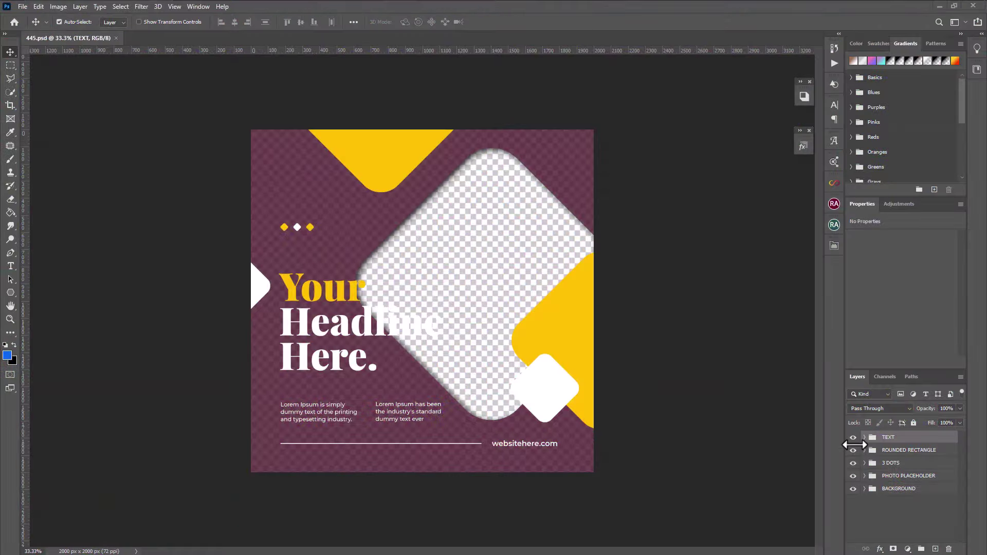
# Step: In 445.psd, toggle the TEXT, ROUNDED RECTANGLE and PHOTO PLACEHOLDER groups off and on to check what each contains
pyautogui.click(927, 452)
pyautogui.click(853, 438)
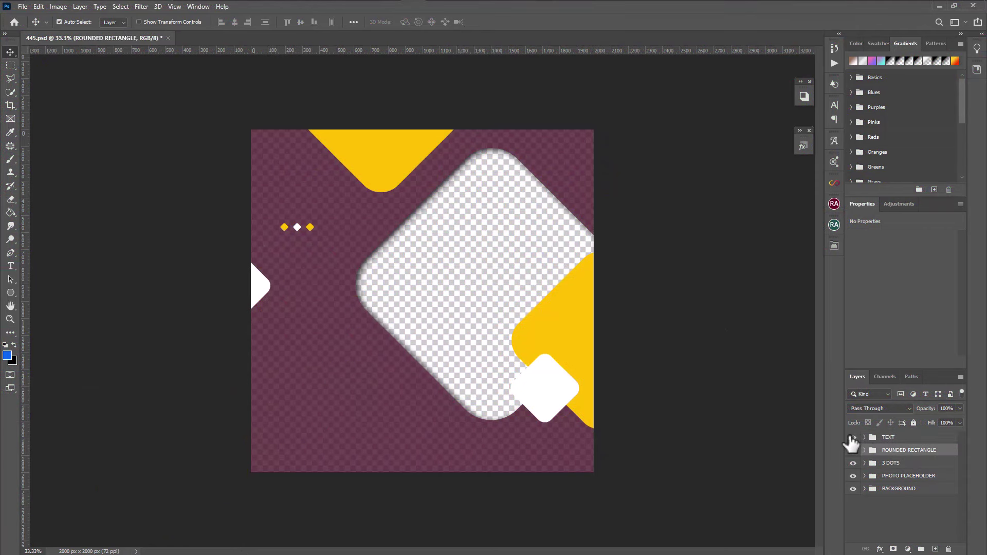
pyautogui.click(852, 438)
pyautogui.click(853, 451)
pyautogui.click(852, 450)
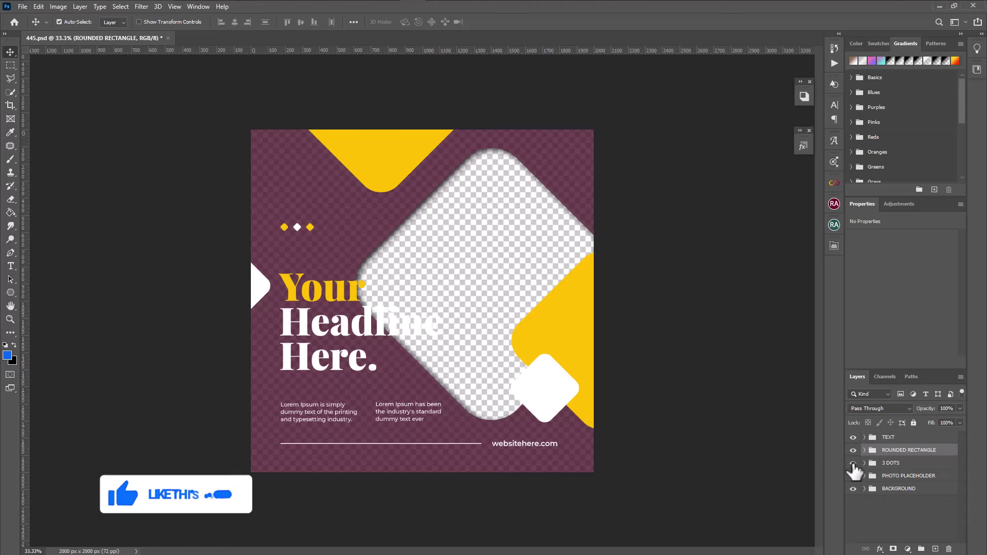
pyautogui.click(852, 475)
pyautogui.click(852, 475)
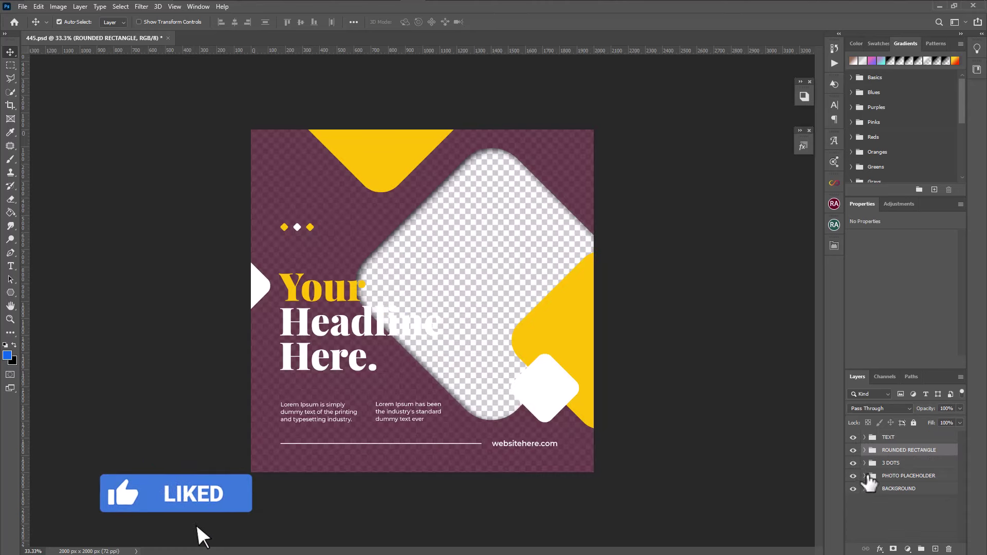
# Step: Expand the PHOTO PLACEHOLDER group and open the contents of its masked YOUR PHOTO HERE smart object
pyautogui.click(864, 476)
pyautogui.click(886, 495)
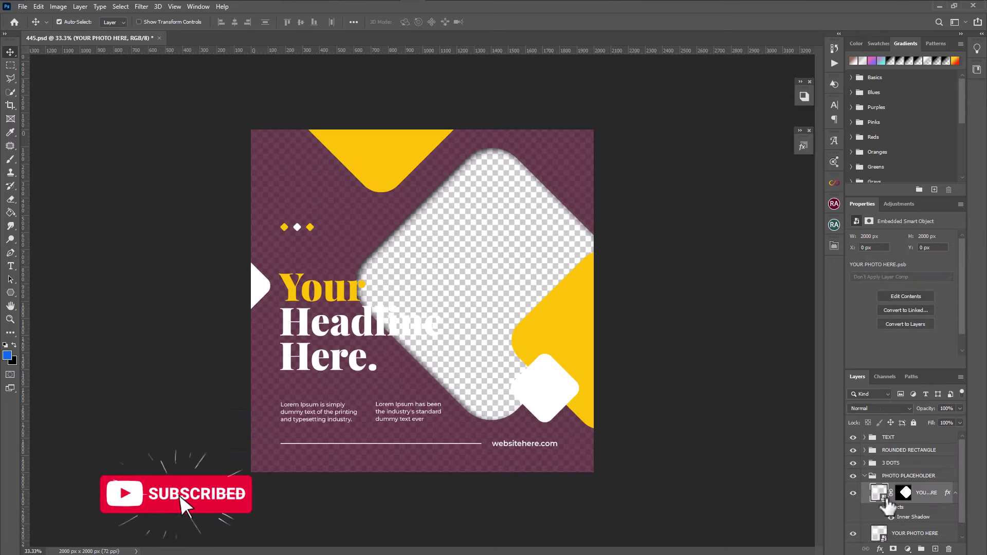
pyautogui.doubleClick(878, 492)
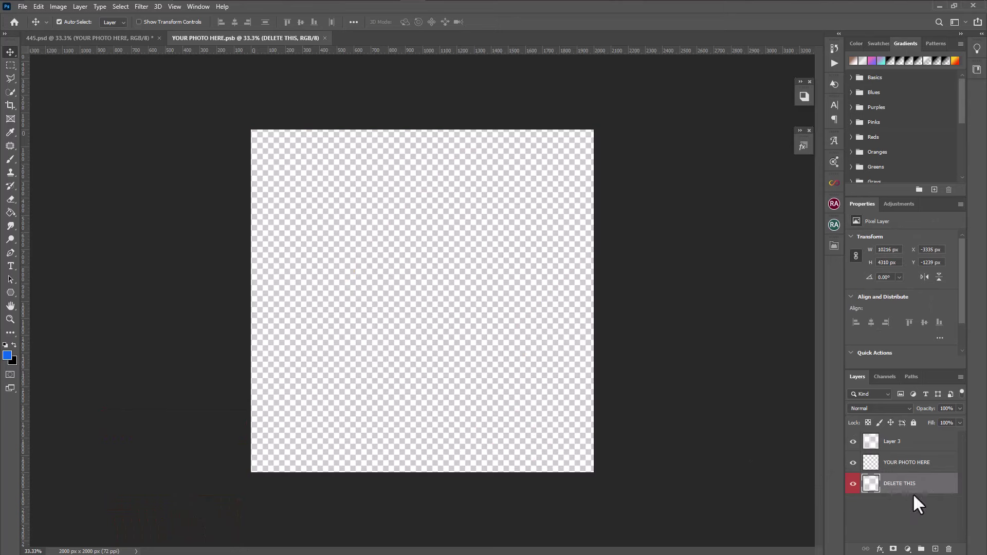
# Step: Delete the DELETE THIS layer and hide Layer 3 in YOUR PHOTO HERE.psb
pyautogui.moveTo(931, 491); pyautogui.dragTo(948, 549)
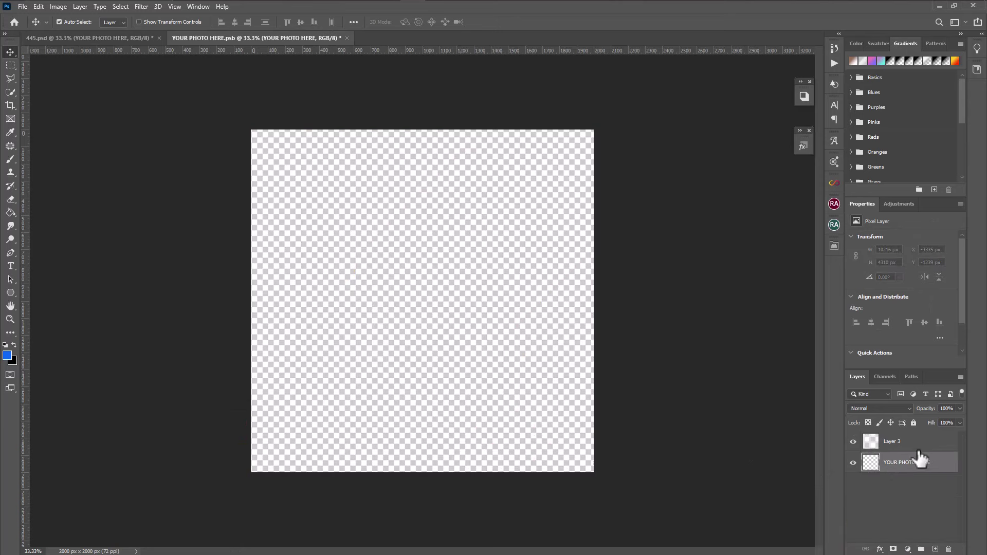
pyautogui.click(916, 446)
pyautogui.click(853, 442)
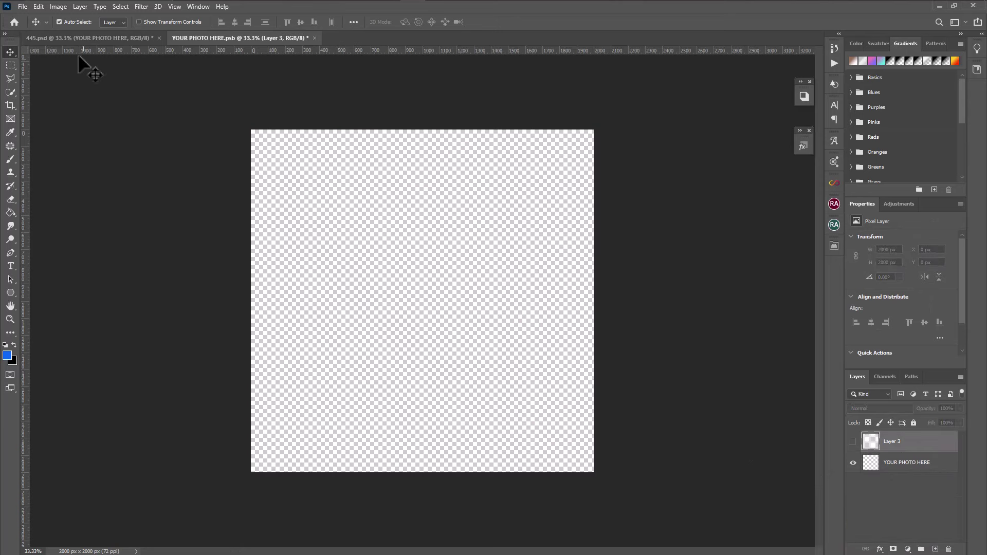
# Step: Open Image.jpg from the Businessman Images folder and copy its picture into YOUR PHOTO HERE.psb as a new layer
pyautogui.click(19, 7)
pyautogui.click(28, 26)
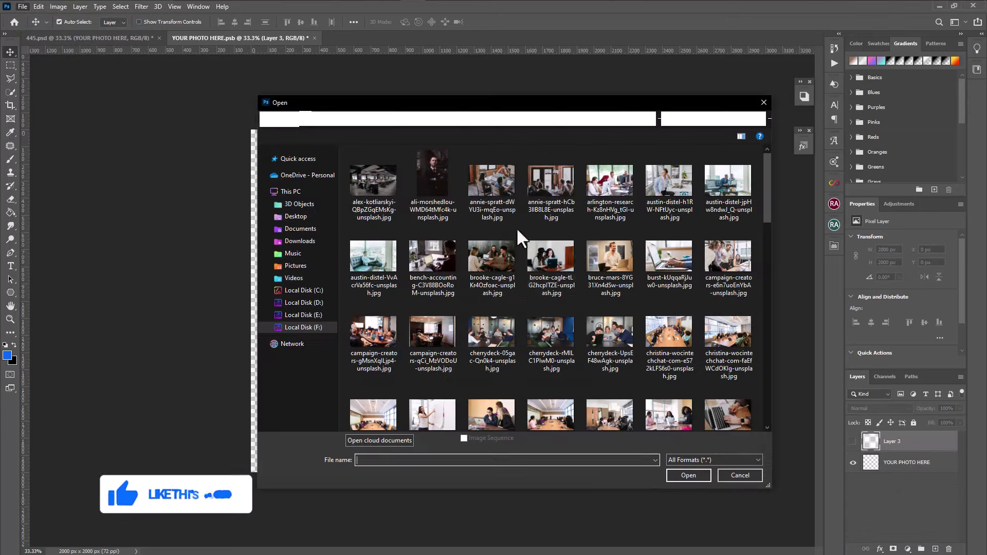
pyautogui.scroll(-5, 689, 326)
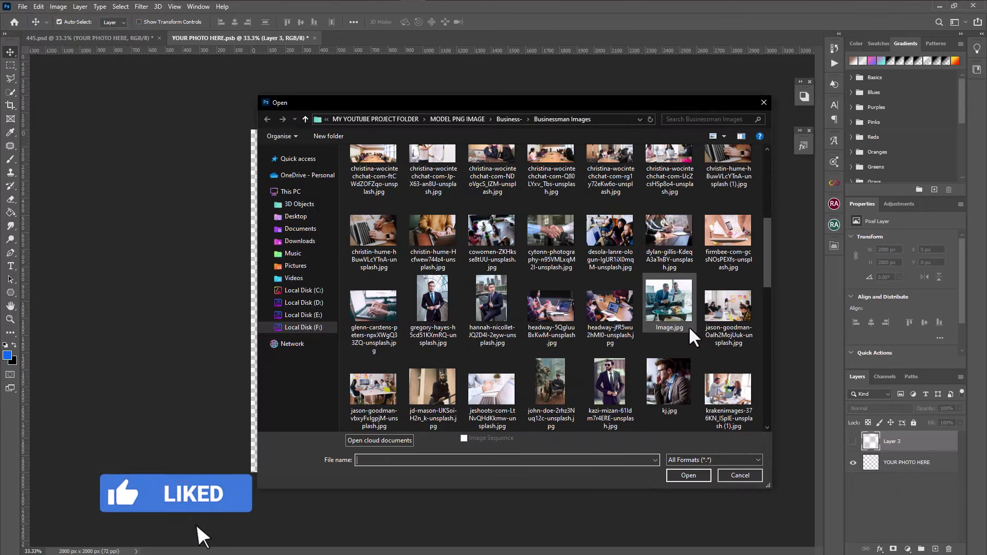
pyautogui.click(671, 303)
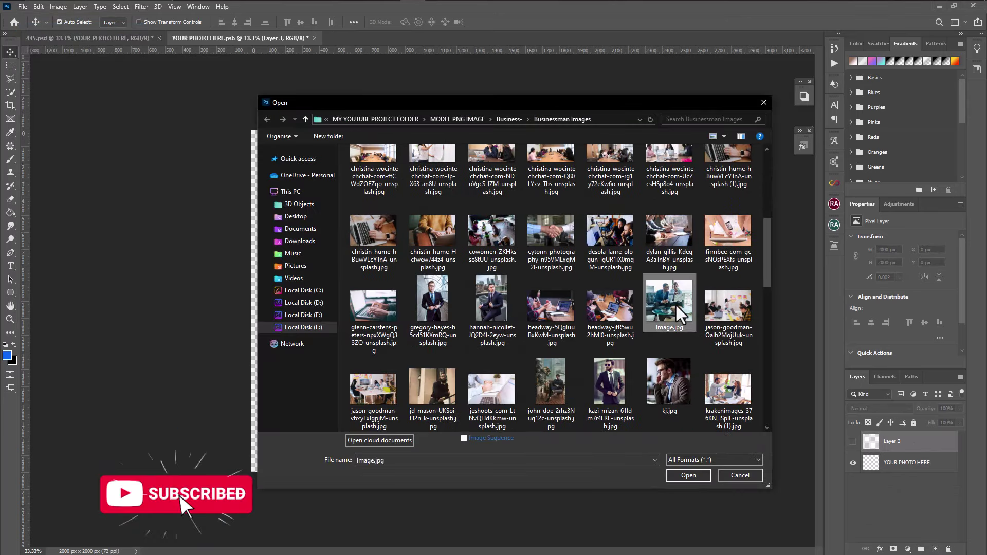
pyautogui.click(681, 476)
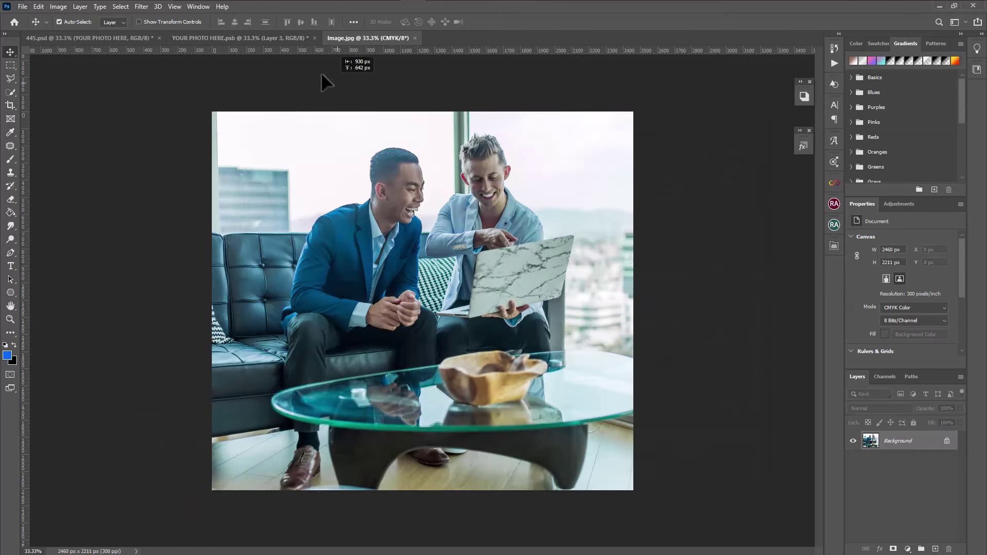
pyautogui.click(253, 37)
pyautogui.moveTo(408, 227); pyautogui.dragTo(409, 227)
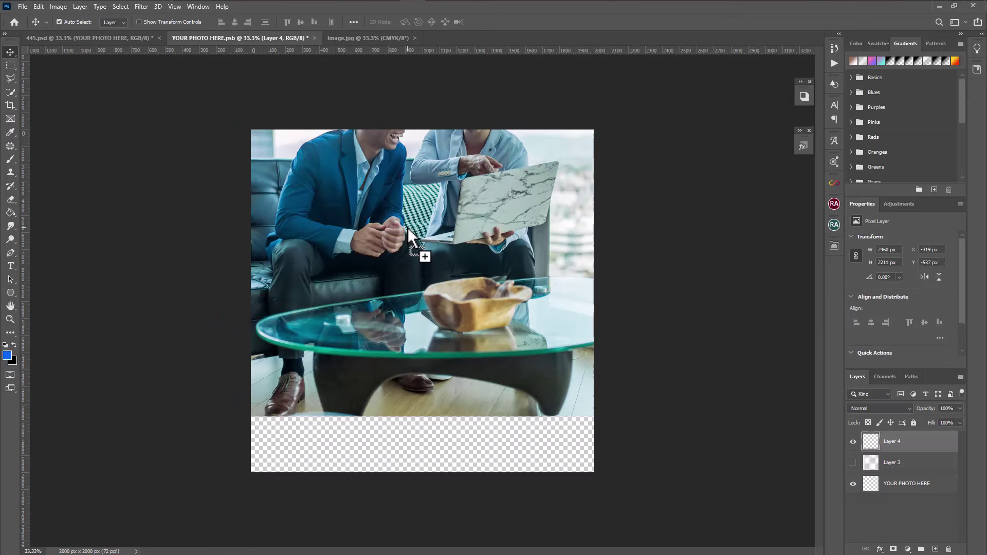
# Step: Scale Layer 4 to about 92.8% and centre it horizontally so the businessmen photo covers the whole canvas
pyautogui.click(33, 7)
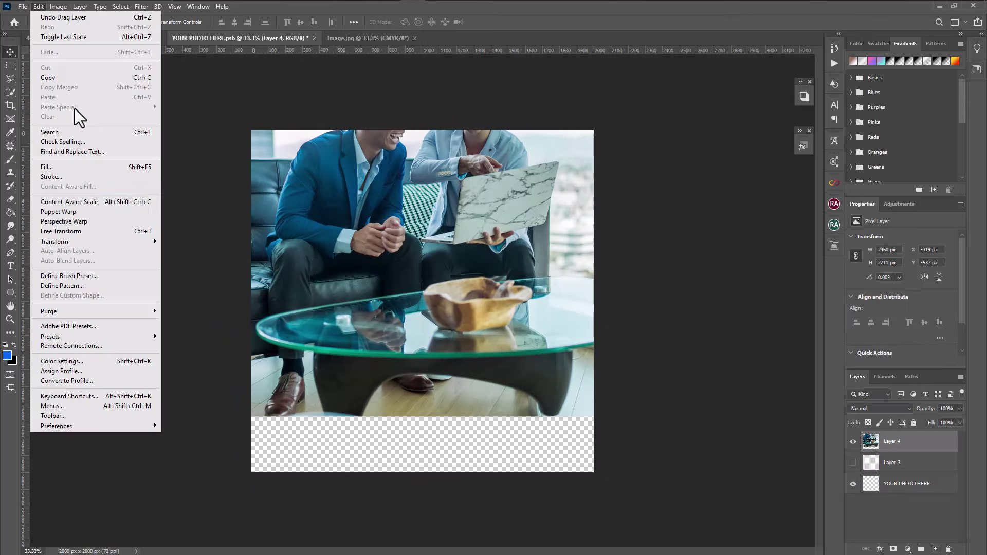
pyautogui.click(97, 233)
pyautogui.moveTo(618, 414); pyautogui.dragTo(610, 363)
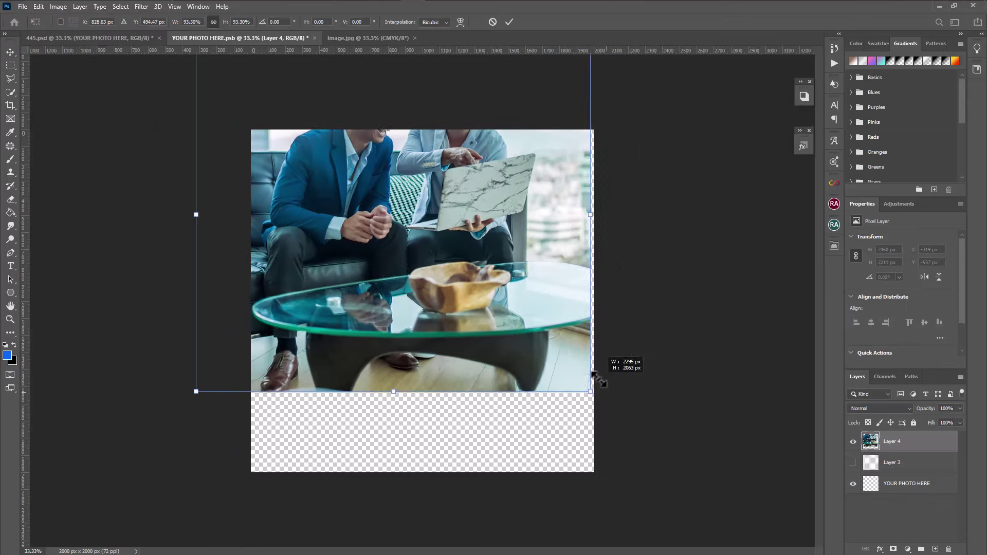
pyautogui.moveTo(543, 346); pyautogui.dragTo(573, 429)
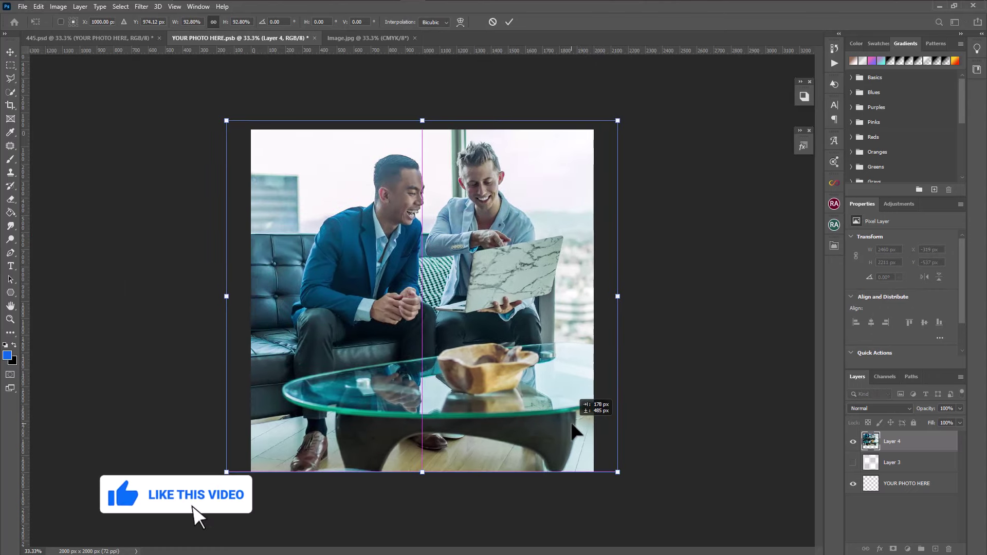
pyautogui.click(10, 52)
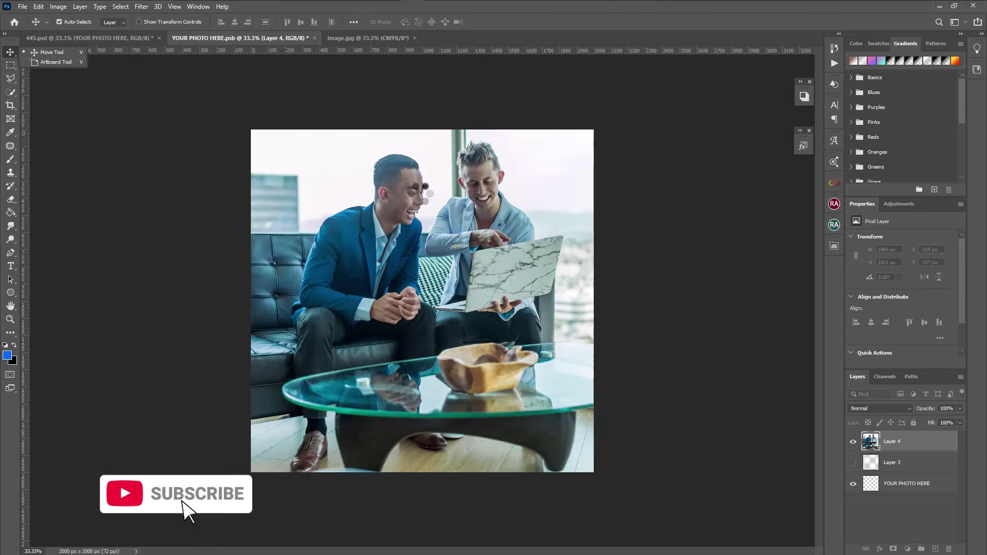
# Step: Close Image.jpg, and close YOUR PHOTO HERE.psb with its changes saved to update 445.psd
pyautogui.click(414, 38)
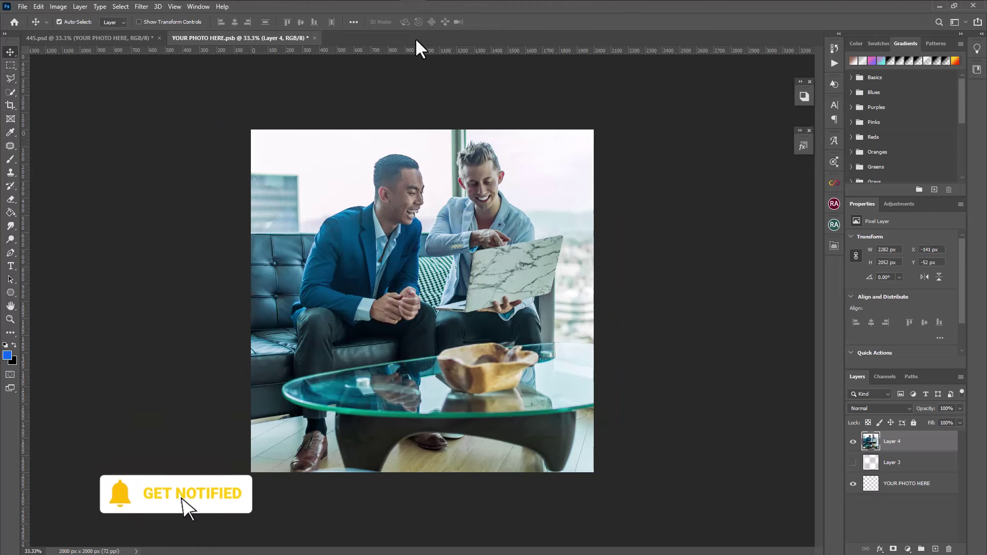
pyautogui.click(315, 38)
pyautogui.click(439, 210)
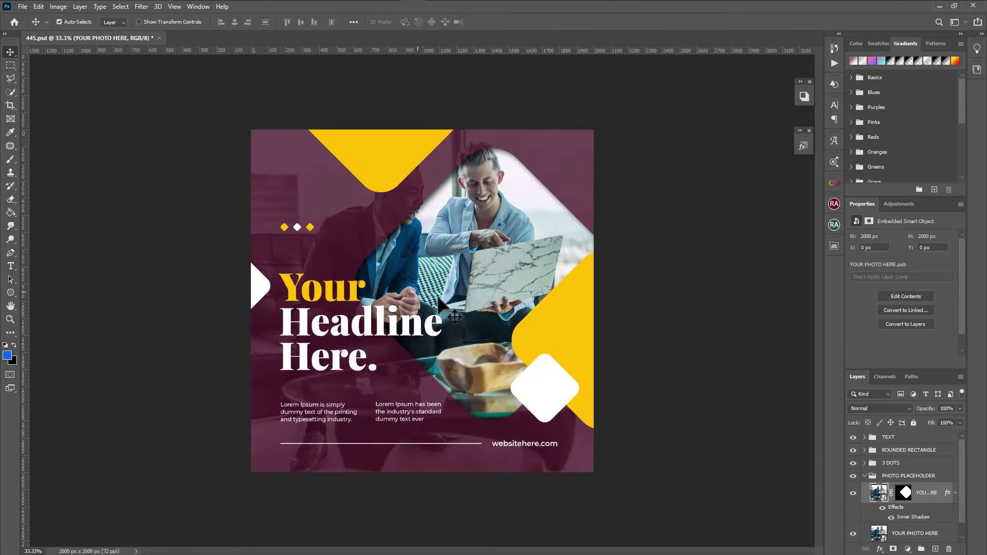
# Step: Toggle the ROUNDED RECTANGLE and BACKGROUND groups off and on to check their contents, and expand the BACKGROUND group
pyautogui.scroll(-1, 929, 516)
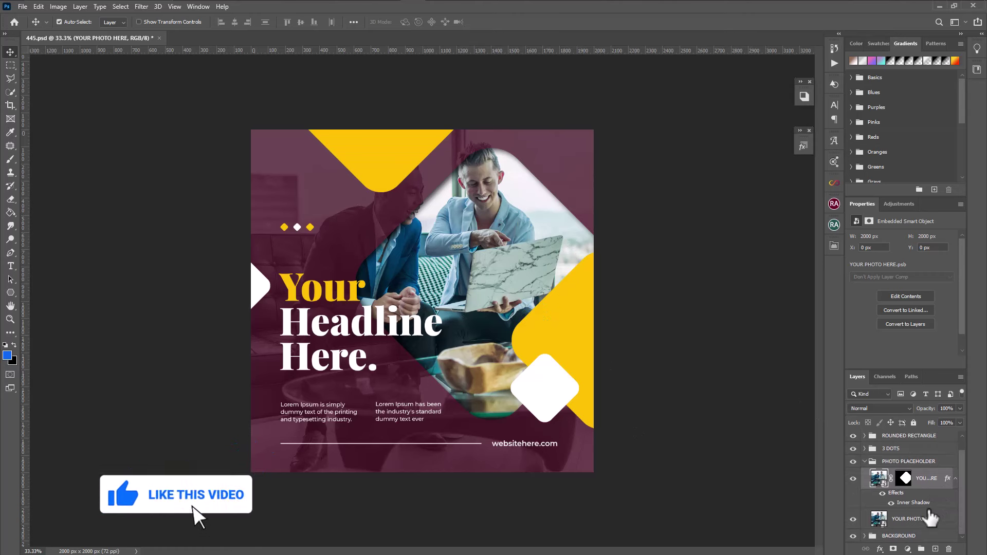
pyautogui.scroll(1, 929, 517)
pyautogui.click(853, 450)
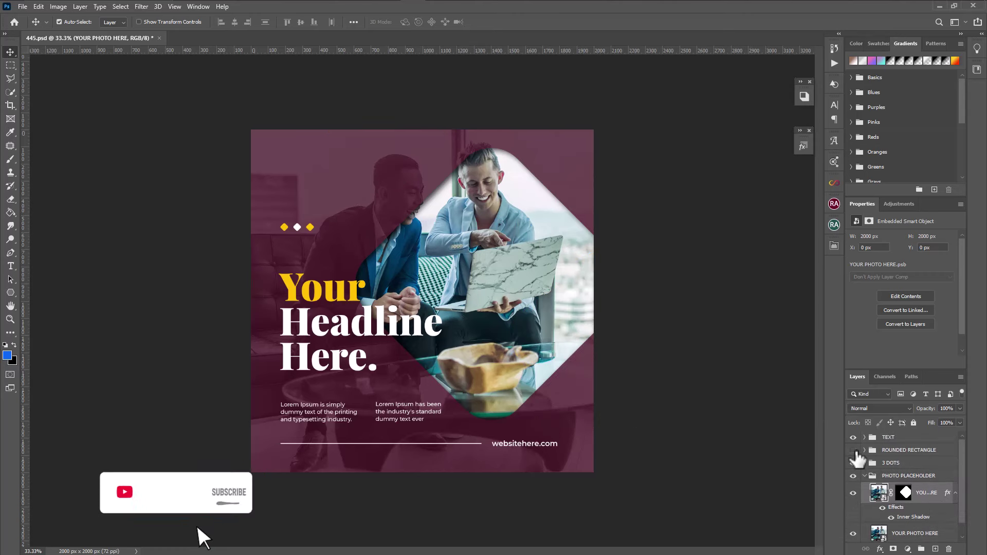
pyautogui.click(854, 450)
pyautogui.scroll(-1, 924, 514)
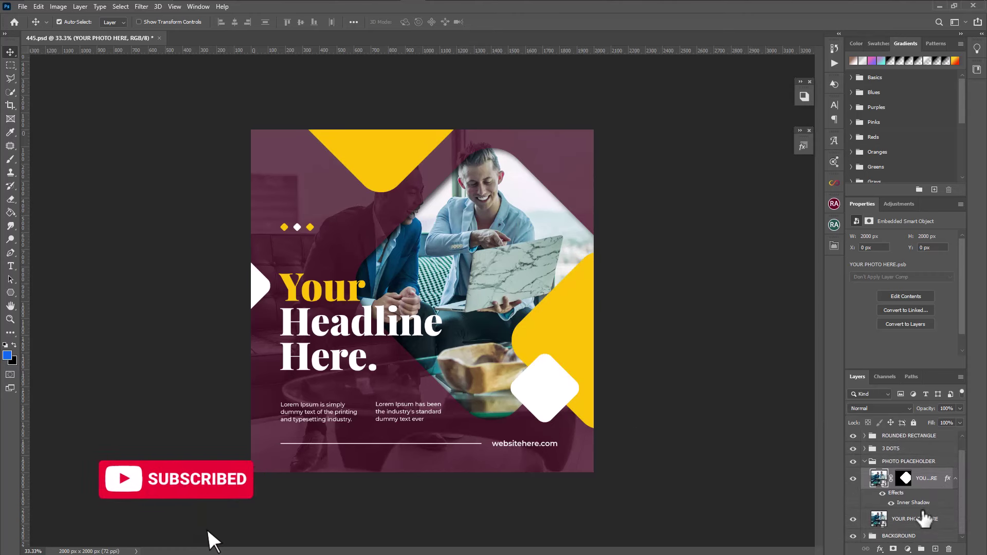
pyautogui.click(854, 536)
pyautogui.click(854, 536)
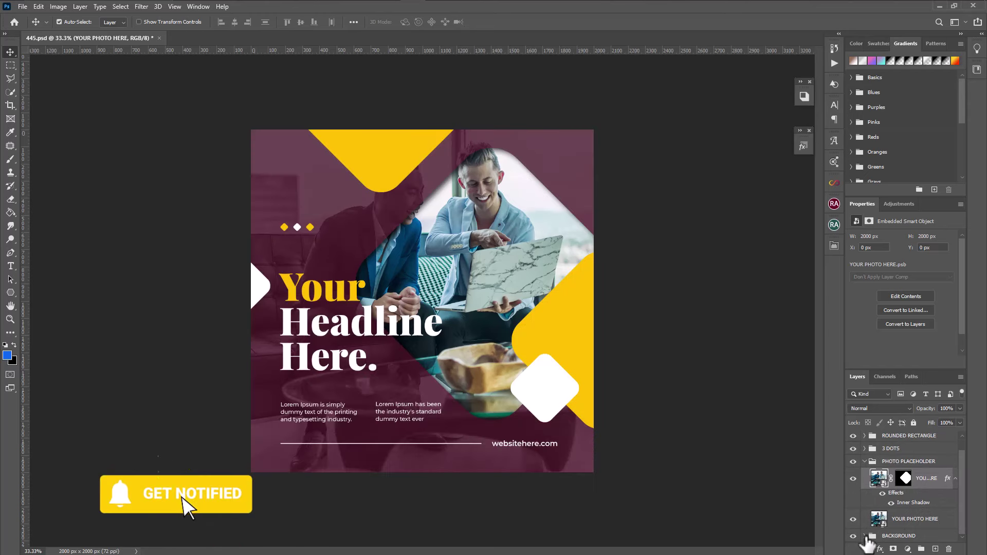
pyautogui.scroll(-1, 916, 532)
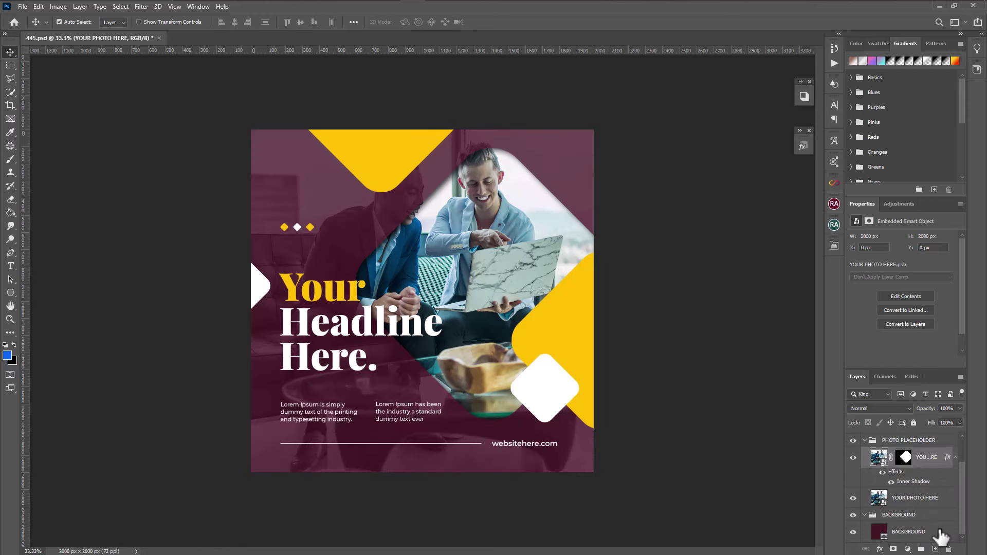
# Step: Try a lower opacity on the BACKGROUND layer and return it to 100%
pyautogui.click(940, 535)
pyautogui.click(959, 409)
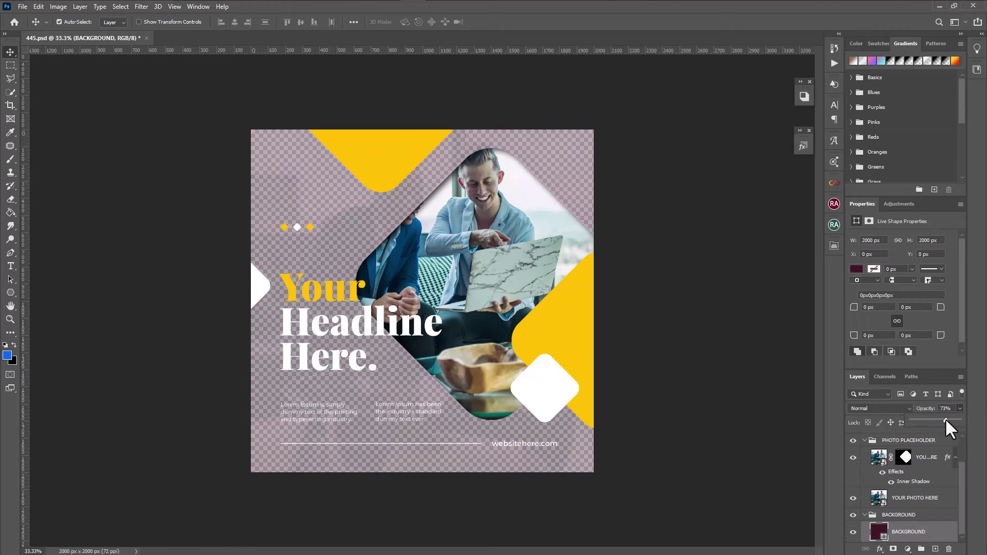
pyautogui.moveTo(950, 420); pyautogui.dragTo(959, 420)
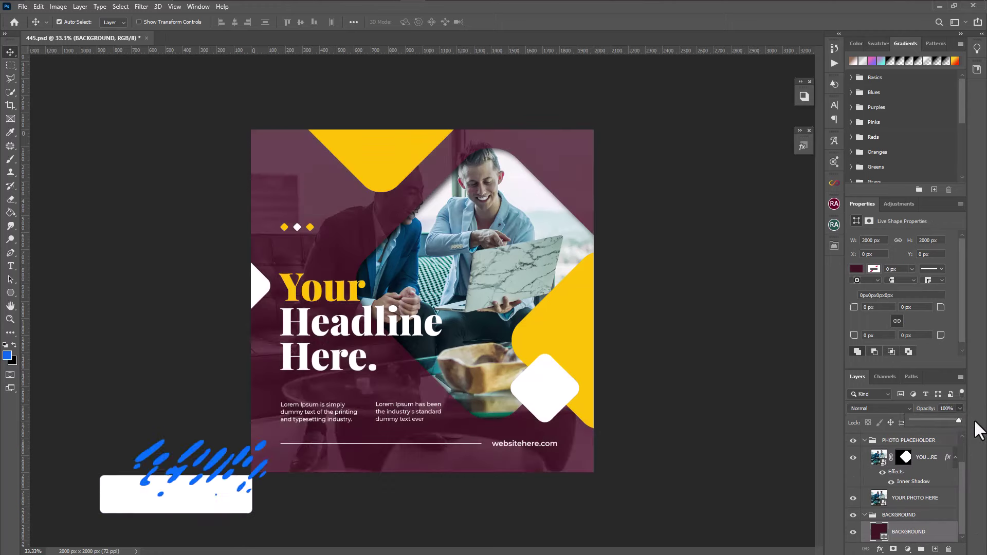
# Step: Open the BACKGROUND layer's fill color and change it to dark blue #032d67
pyautogui.doubleClick(880, 533)
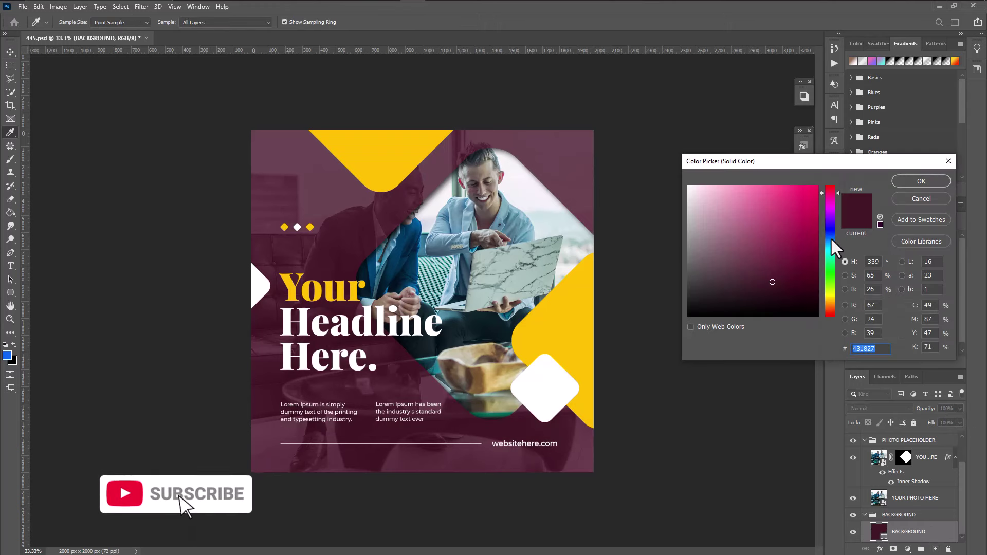
pyautogui.click(829, 238)
pyautogui.click(790, 194)
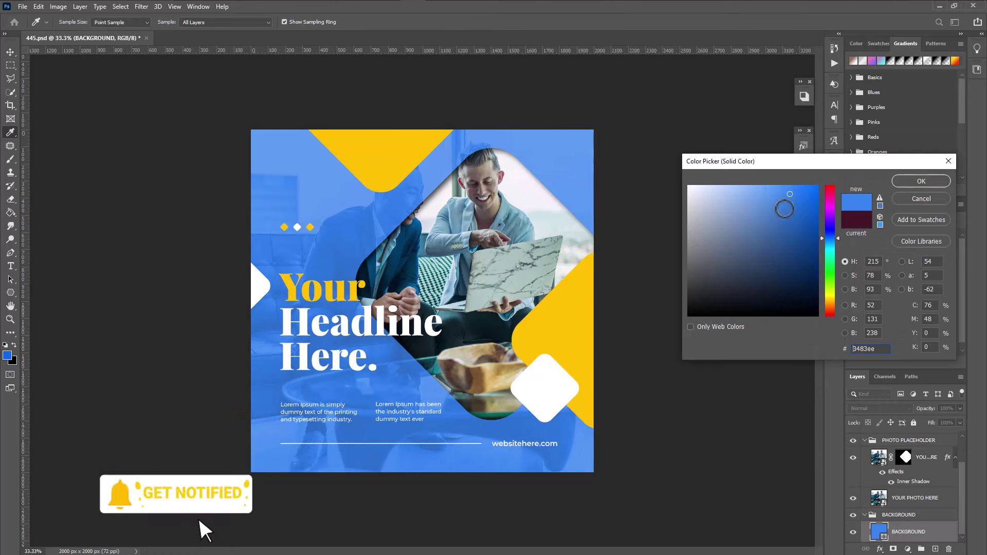
pyautogui.click(806, 239)
pyautogui.click(814, 265)
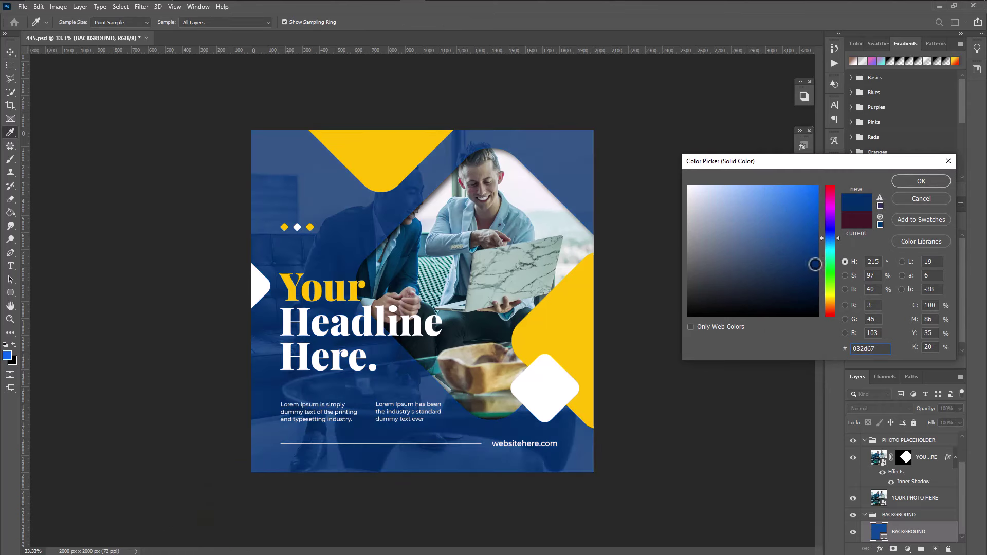
# Step: Try red, orange, near-white and purple fills on the BACKGROUND layer
pyautogui.click(830, 193)
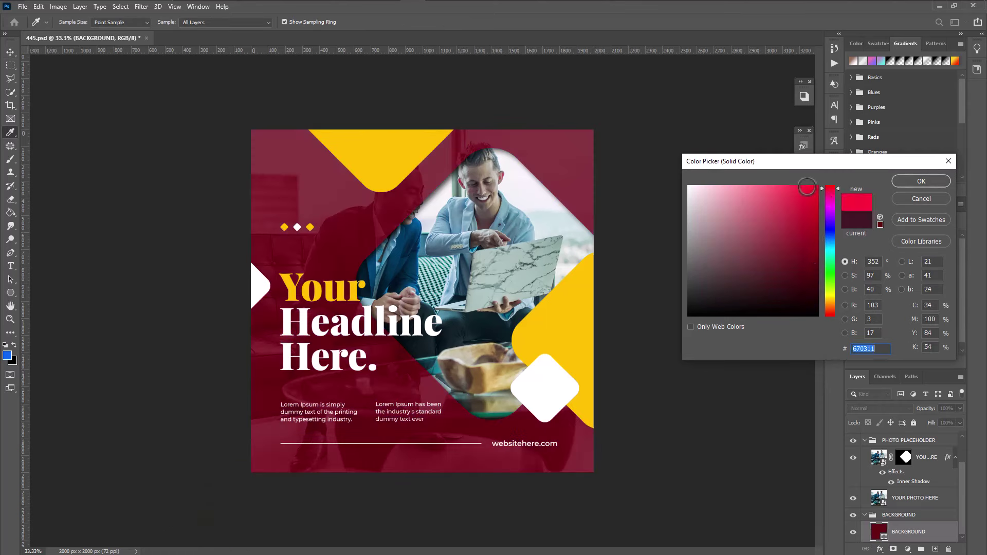
pyautogui.click(806, 186)
pyautogui.click(828, 207)
pyautogui.moveTo(828, 218); pyautogui.dragTo(829, 302)
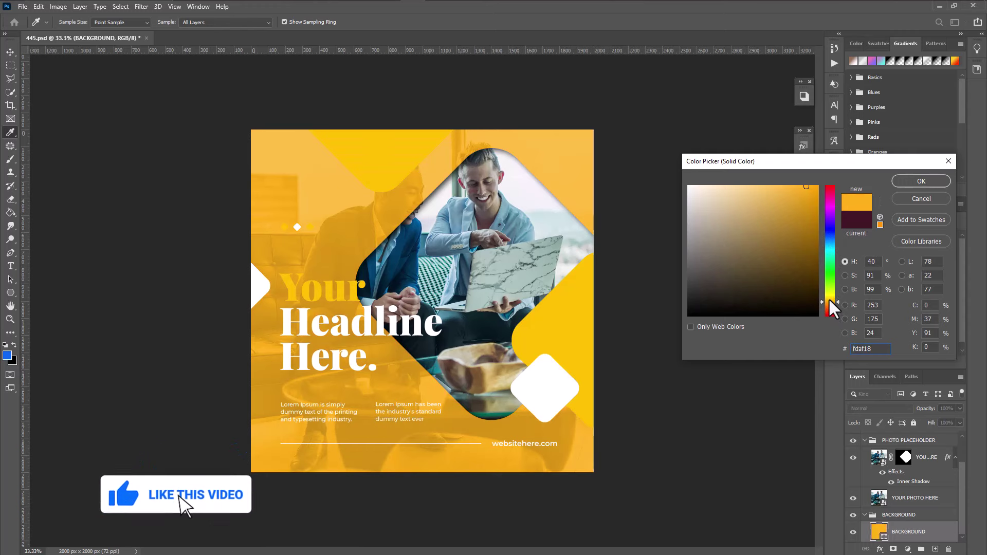
pyautogui.click(828, 240)
pyautogui.click(695, 188)
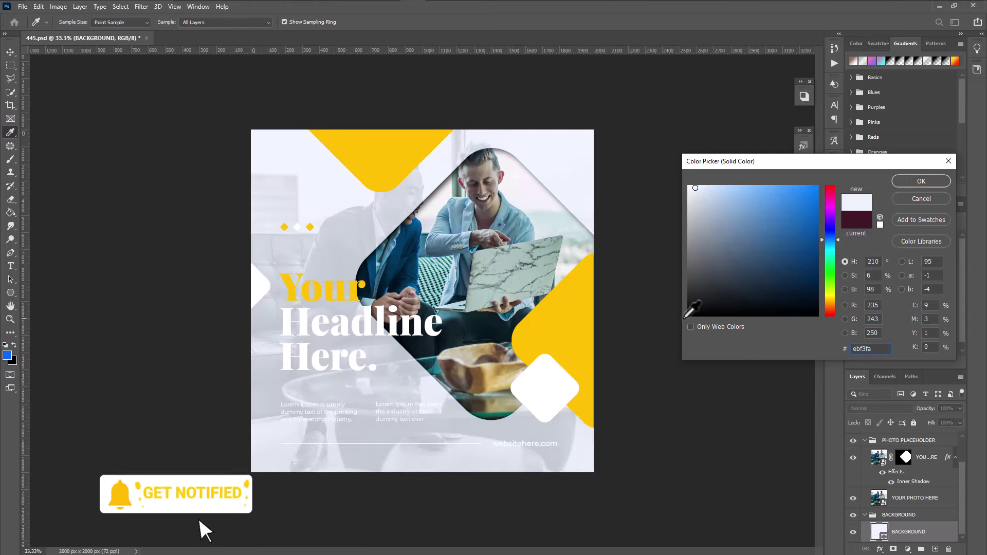
pyautogui.click(828, 213)
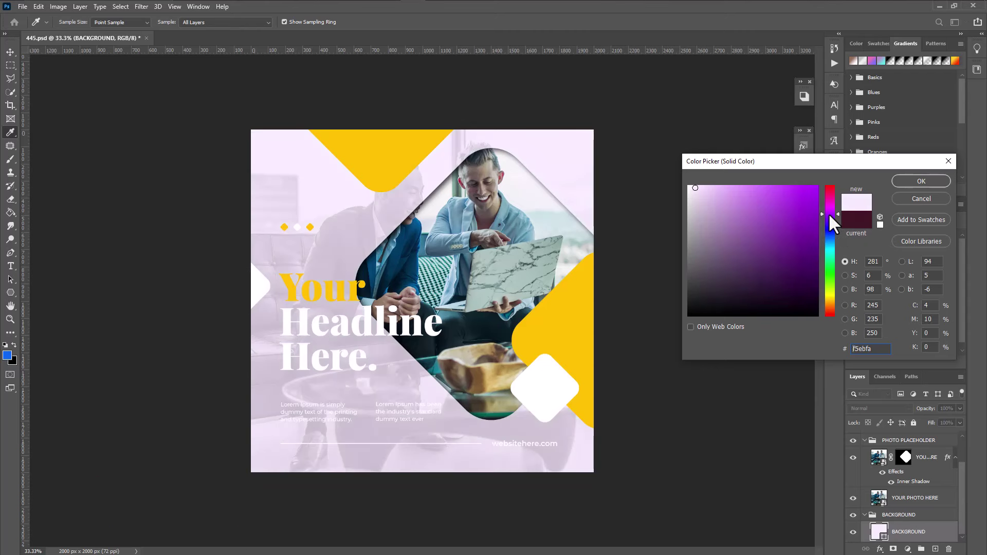
pyautogui.click(793, 192)
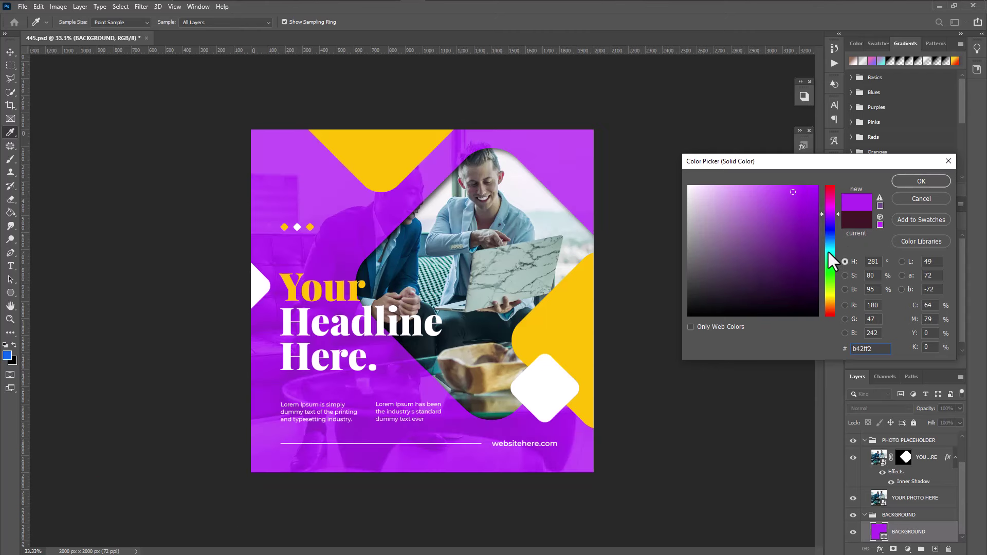
# Step: Set the BACKGROUND layer's fill to dark teal #105453
pyautogui.click(829, 251)
pyautogui.click(786, 259)
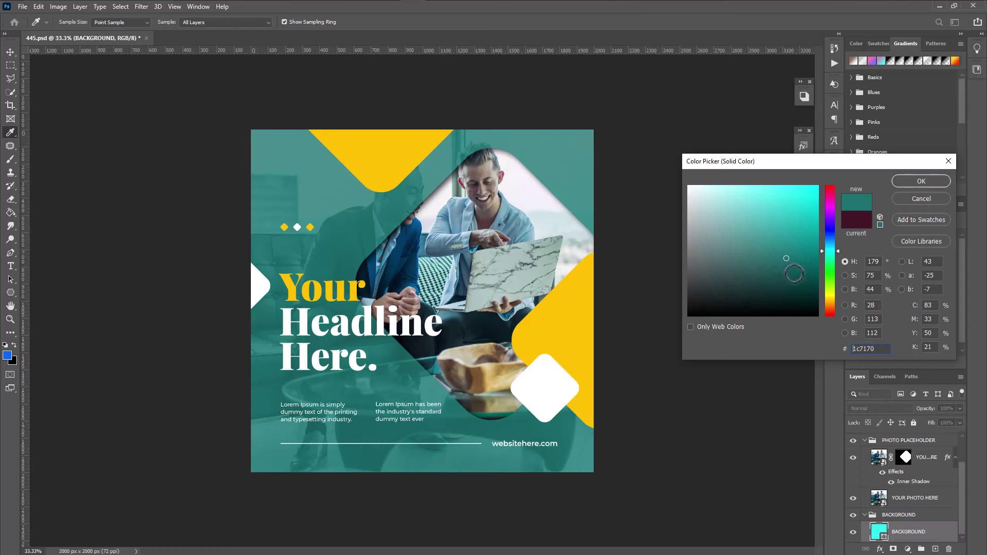
pyautogui.click(793, 273)
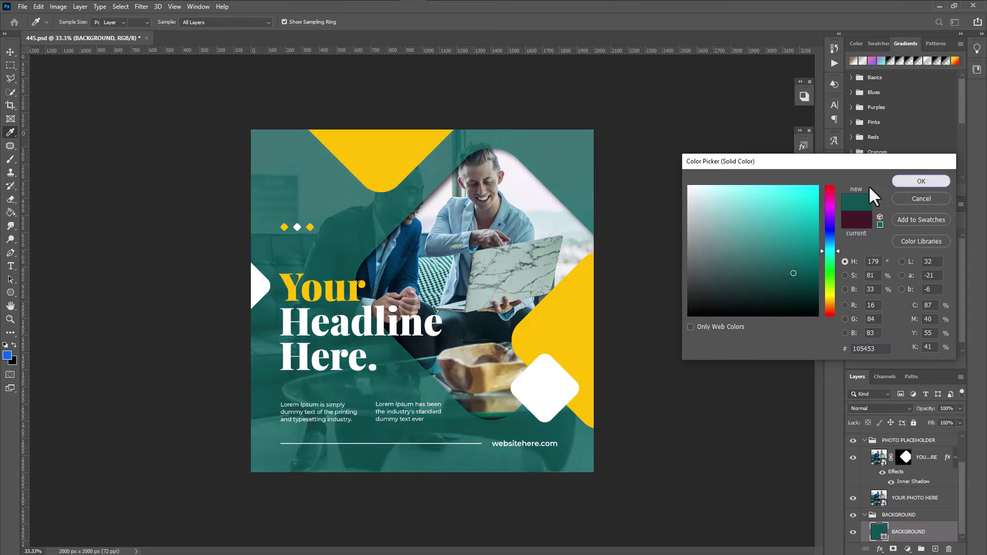
pyautogui.click(918, 181)
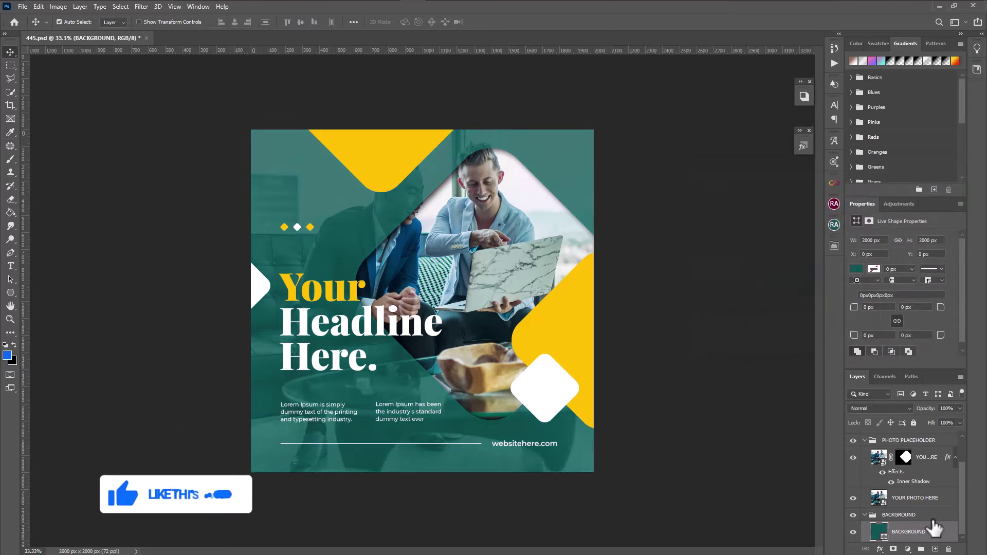
# Step: Set the opacity of the unmasked YOUR PHOTO HERE layer to 82%
pyautogui.click(947, 501)
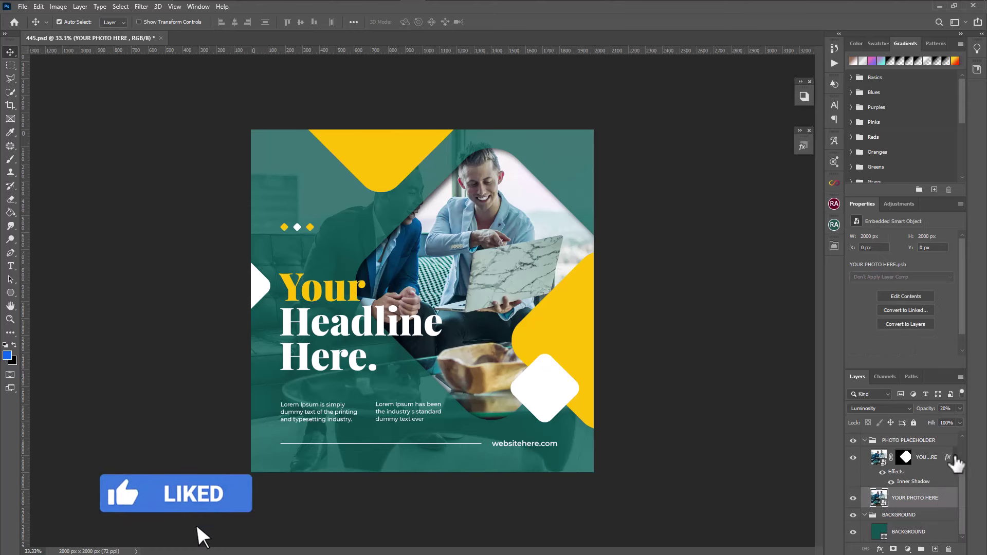
pyautogui.click(959, 408)
pyautogui.moveTo(920, 418); pyautogui.dragTo(949, 422)
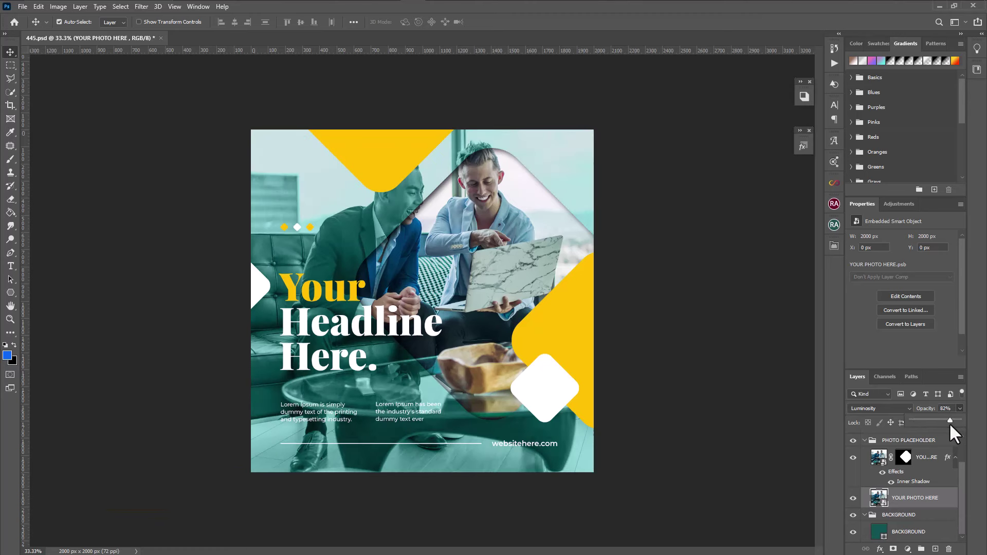
# Step: Expand the ROUNDED RECTANGLE group and toggle its layers off and on to identify which shape each one holds
pyautogui.scroll(5, 950, 509)
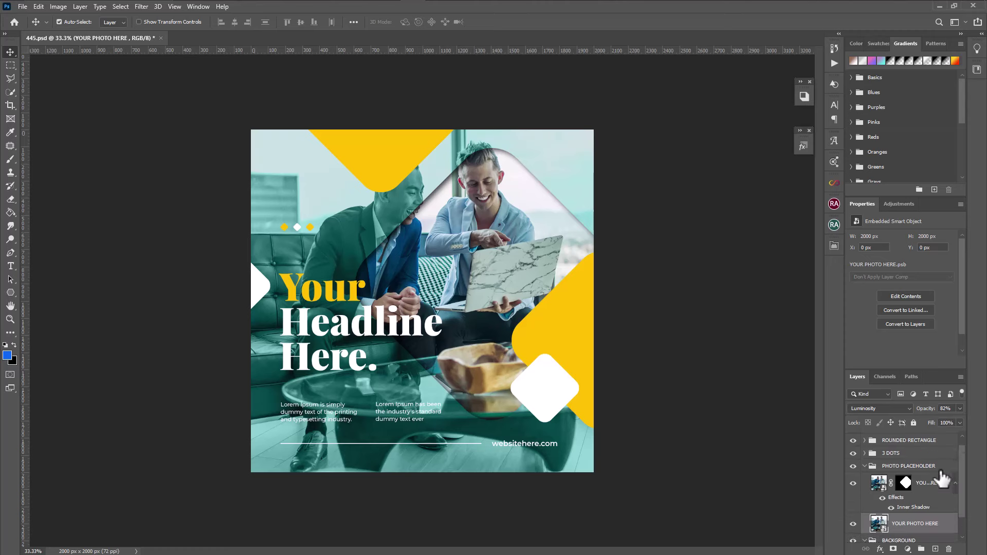
pyautogui.click(865, 450)
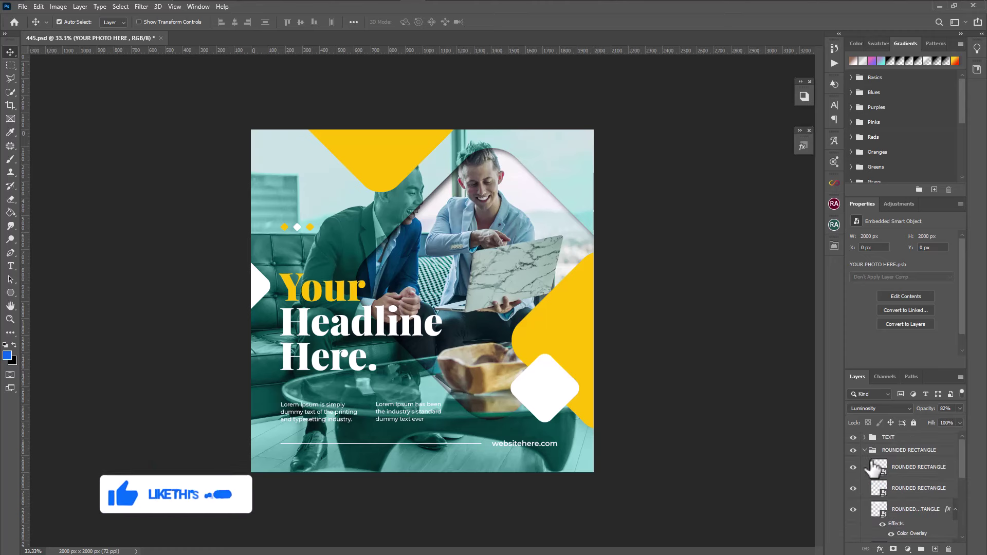
pyautogui.click(852, 467)
pyautogui.click(853, 468)
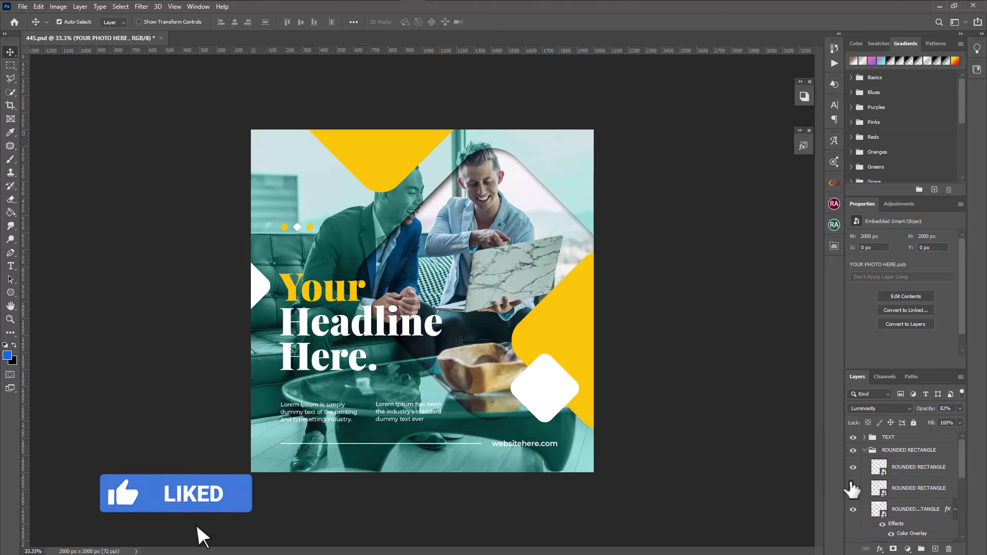
pyautogui.click(853, 509)
pyautogui.click(852, 508)
pyautogui.click(853, 509)
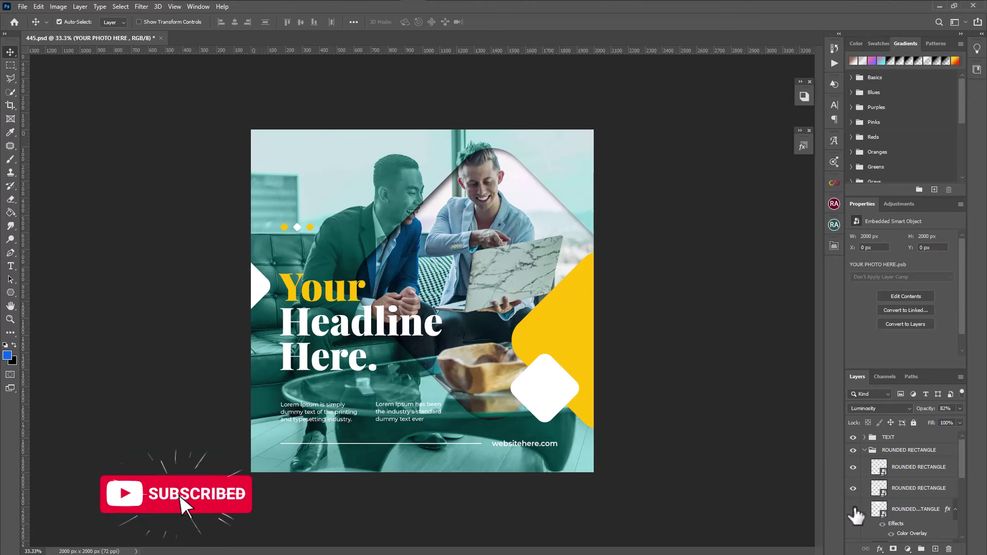
pyautogui.click(853, 508)
pyautogui.scroll(-2, 855, 512)
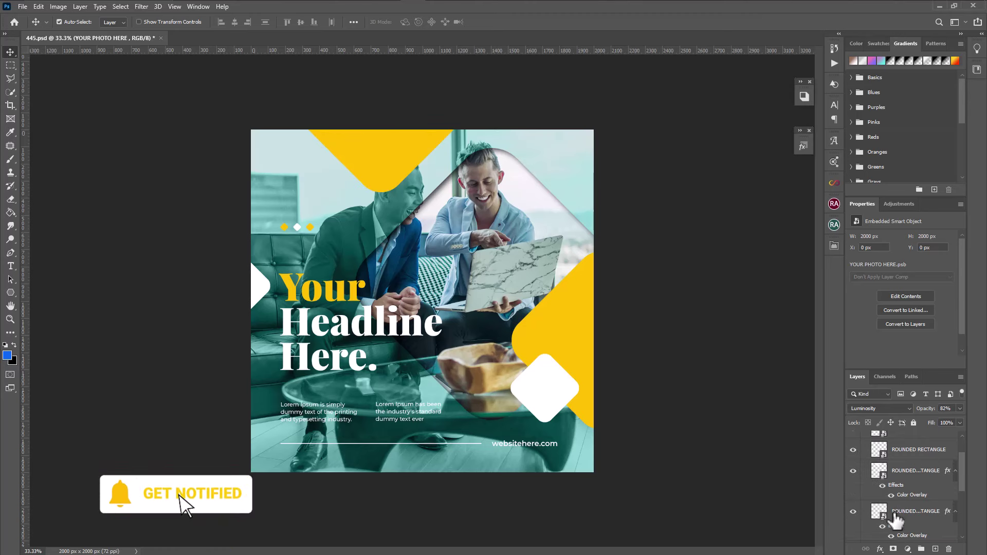
pyautogui.click(853, 499)
pyautogui.click(853, 499)
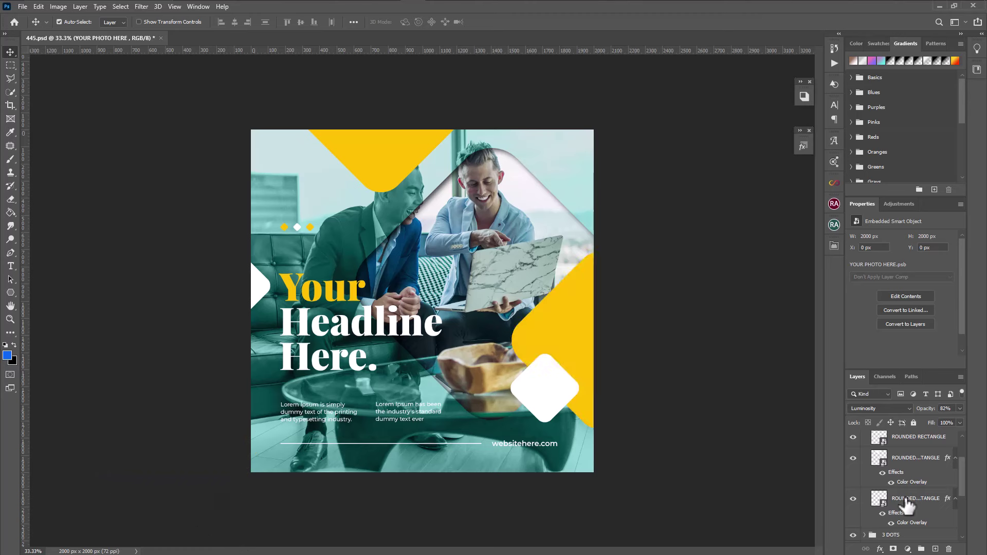
# Step: Set the Color Overlay of the large rounded rectangle at the canvas's right edge to orange #ff7200 and copy the hex code
pyautogui.click(947, 497)
pyautogui.rightClick(876, 537)
pyautogui.click(905, 449)
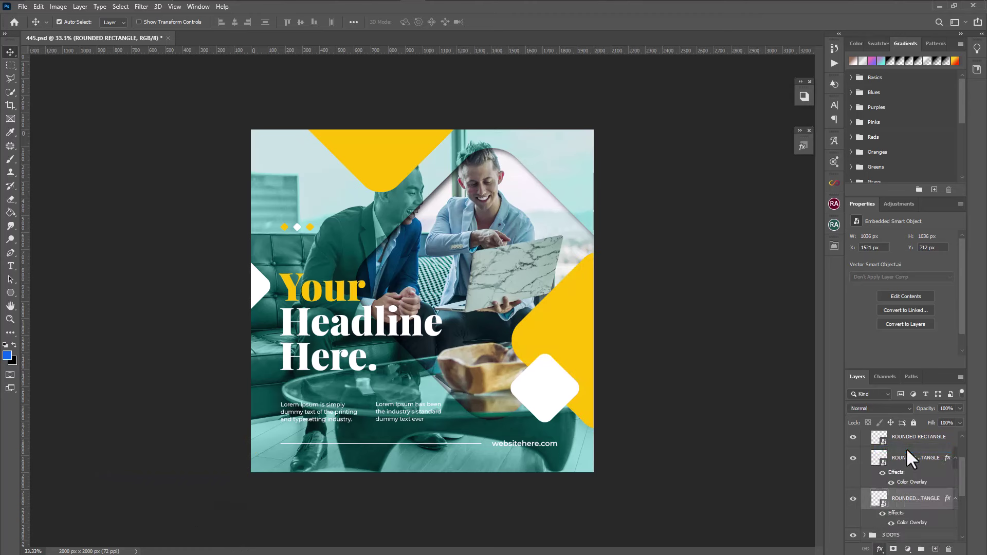
pyautogui.click(618, 258)
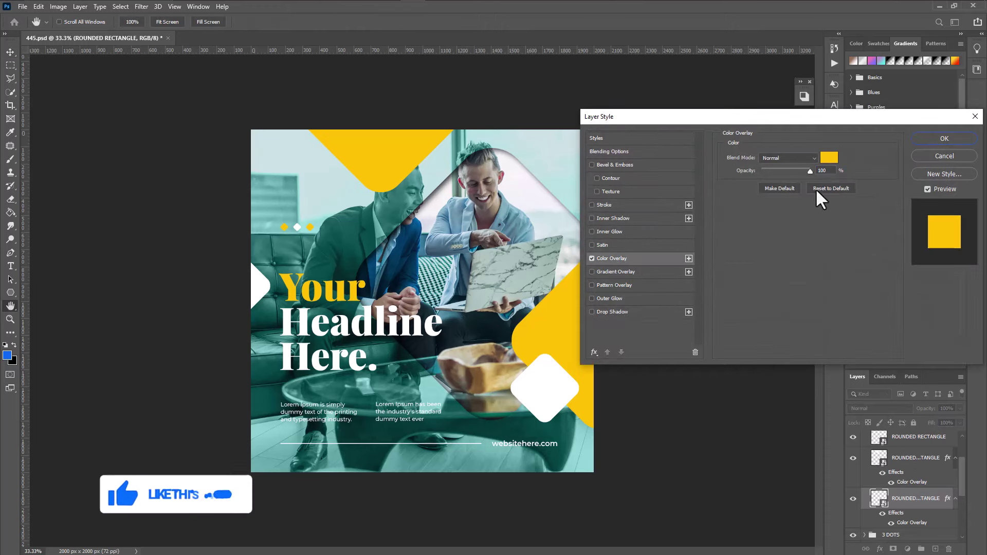
pyautogui.click(828, 159)
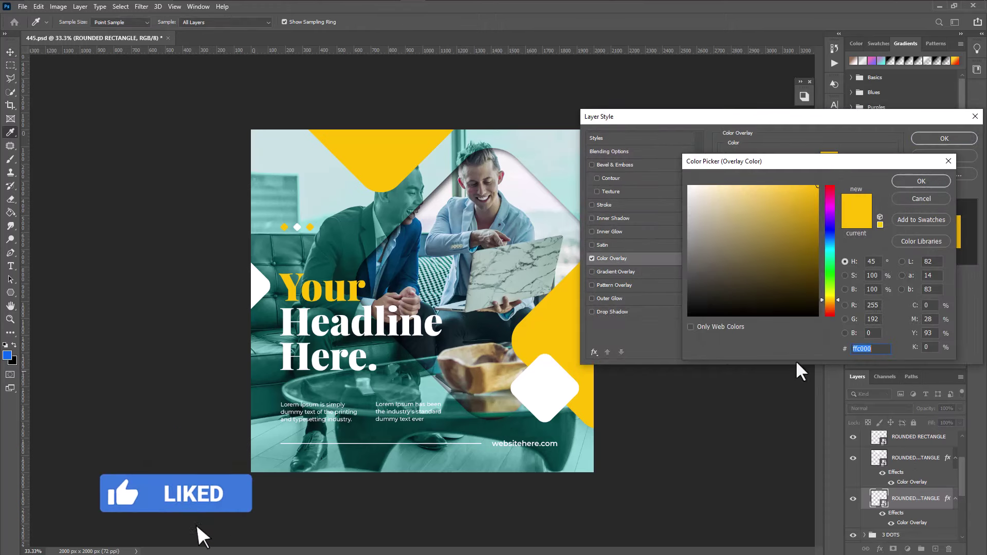
pyautogui.click(832, 309)
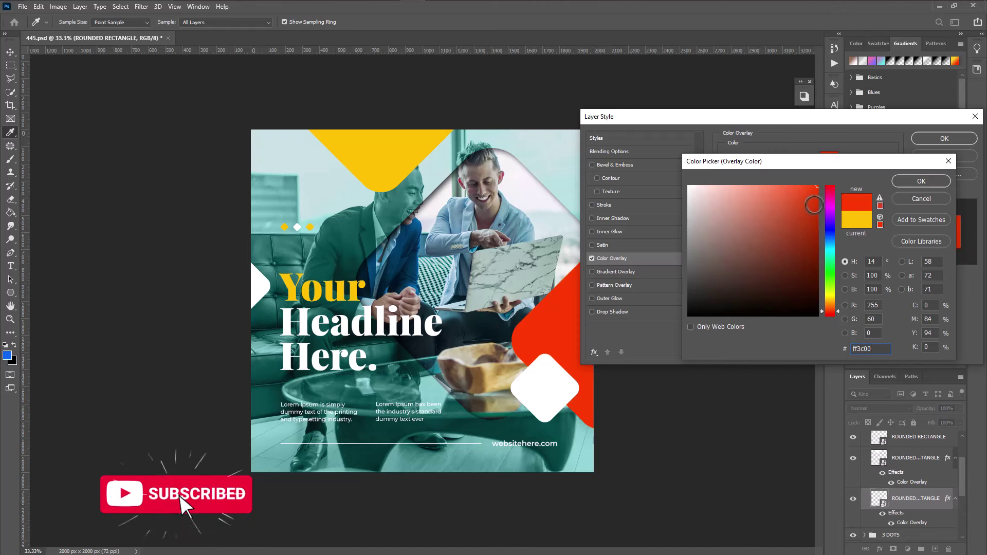
pyautogui.moveTo(825, 201); pyautogui.dragTo(829, 305)
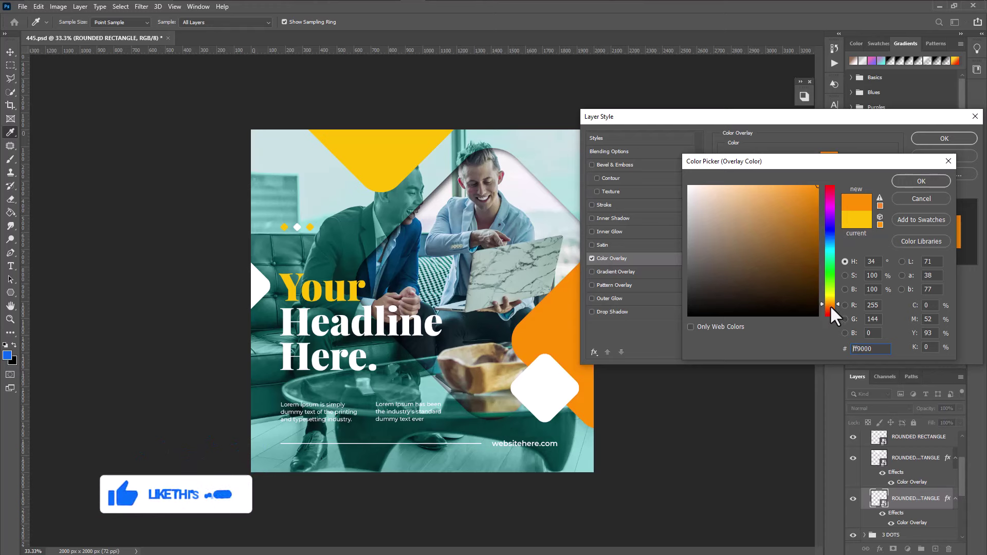
pyautogui.doubleClick(874, 349)
pyautogui.rightClick(880, 349)
pyautogui.click(884, 388)
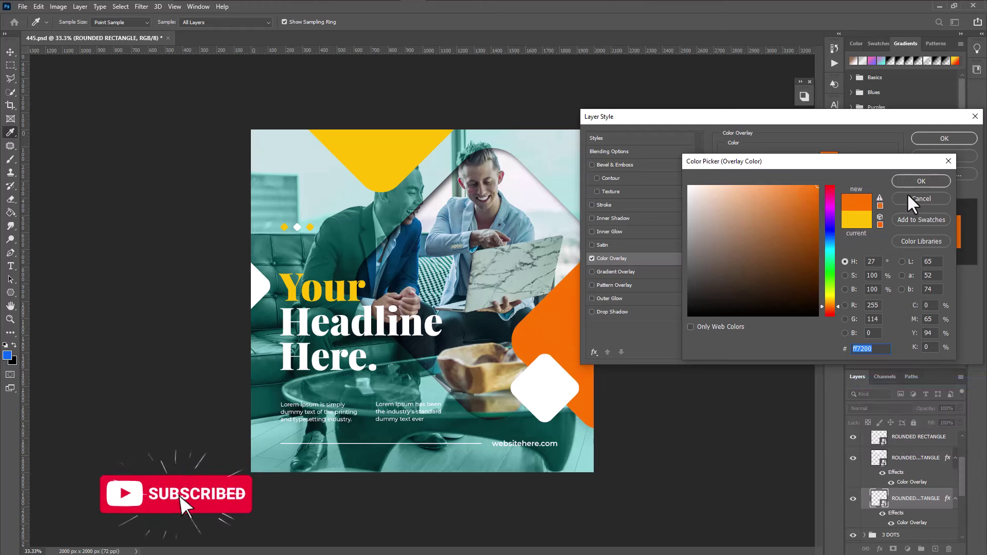
pyautogui.click(921, 181)
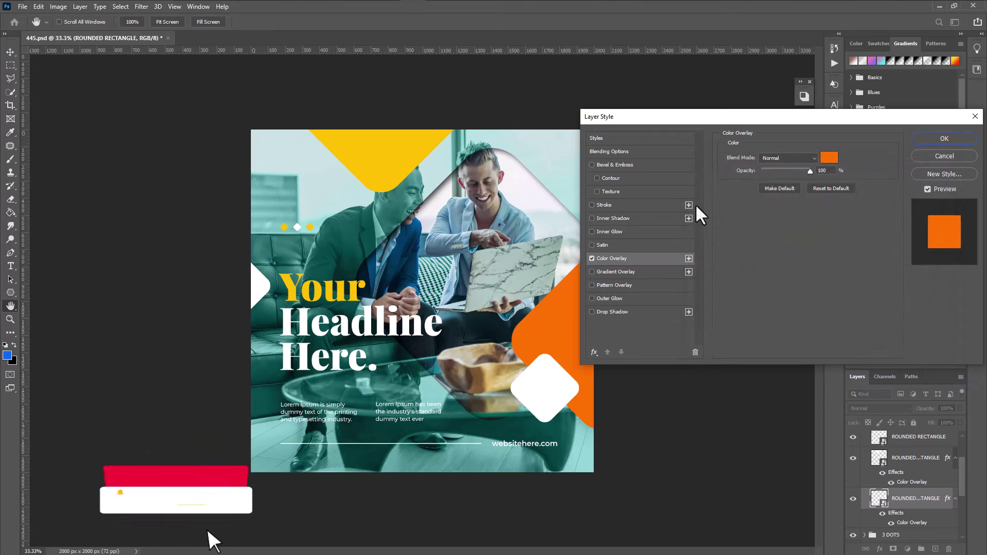
pyautogui.click(955, 141)
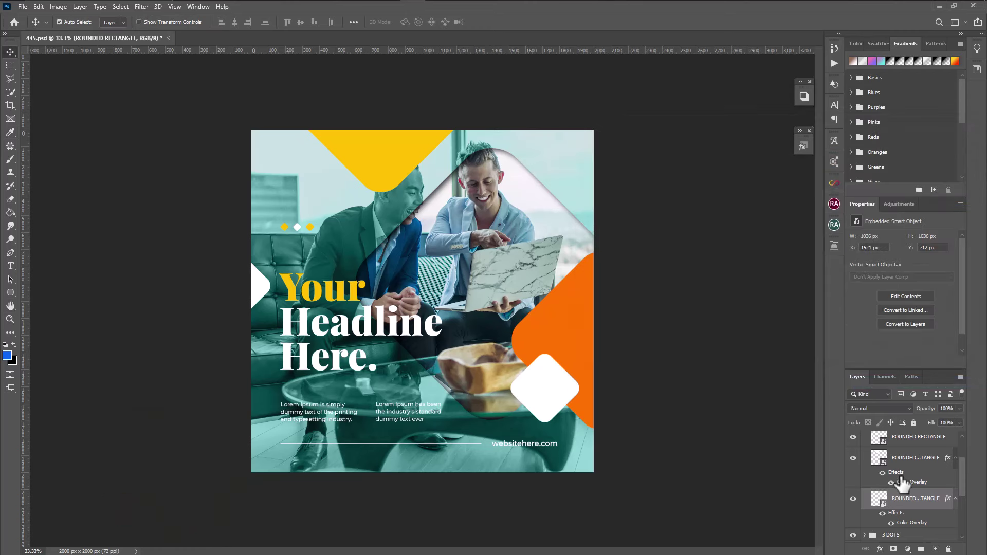
# Step: Copy the orange rounded rectangle's layer style and paste it onto the yellow rounded rectangle at the design's upper edge
pyautogui.rightClick(947, 499)
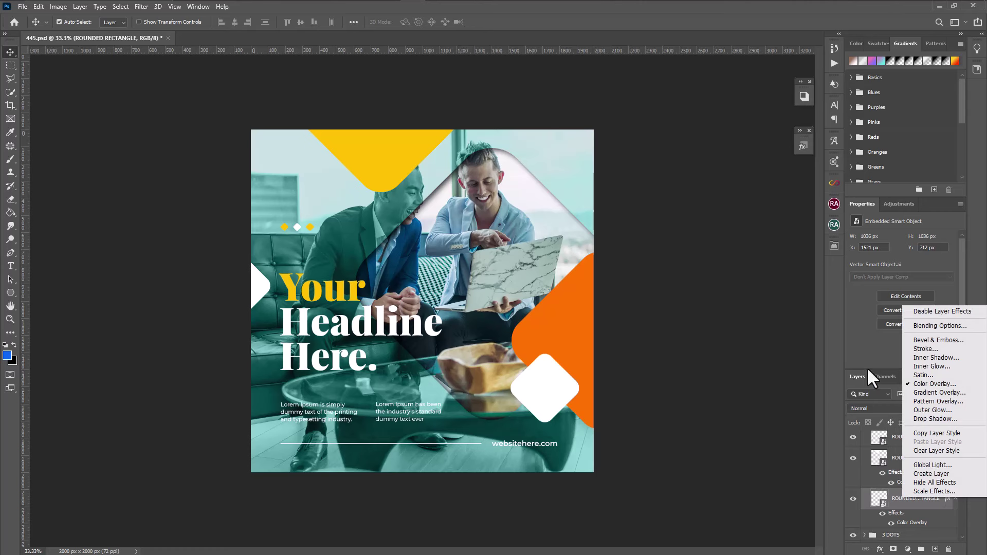
pyautogui.click(956, 433)
pyautogui.click(853, 457)
pyautogui.click(853, 458)
pyautogui.rightClick(947, 458)
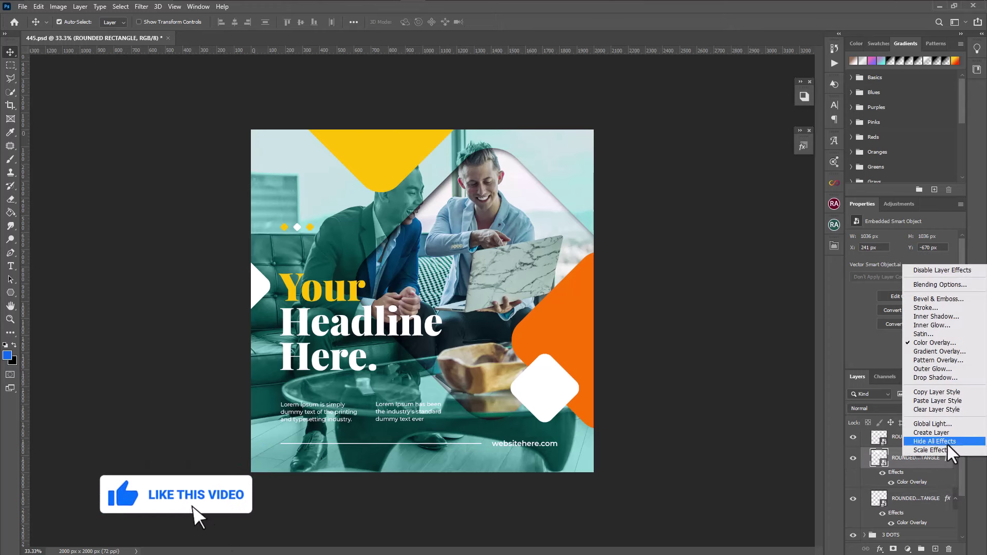
pyautogui.click(937, 400)
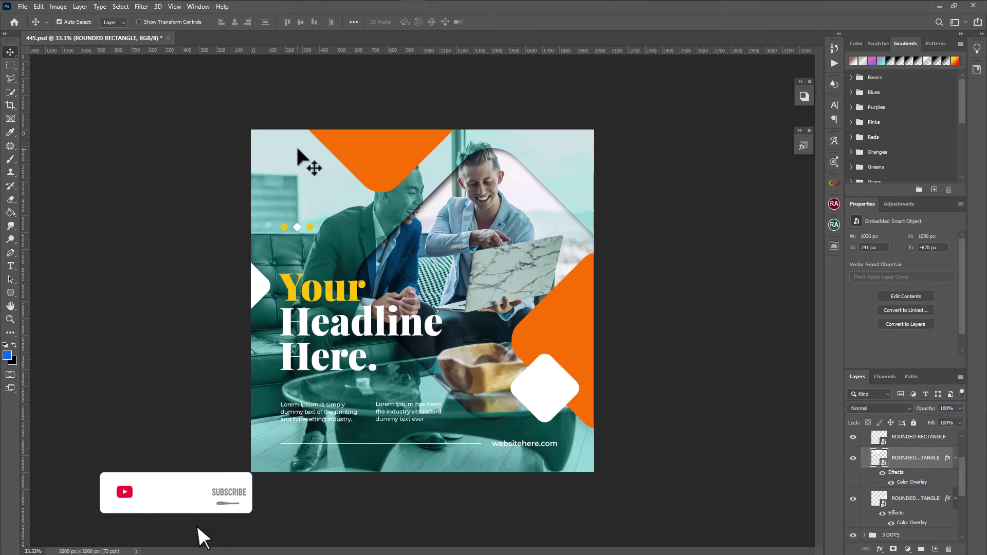
# Step: Collapse the ROUNDED RECTANGLE group, expand the TEXT group and toggle the headline layer off and on to identify it
pyautogui.scroll(2, 909, 470)
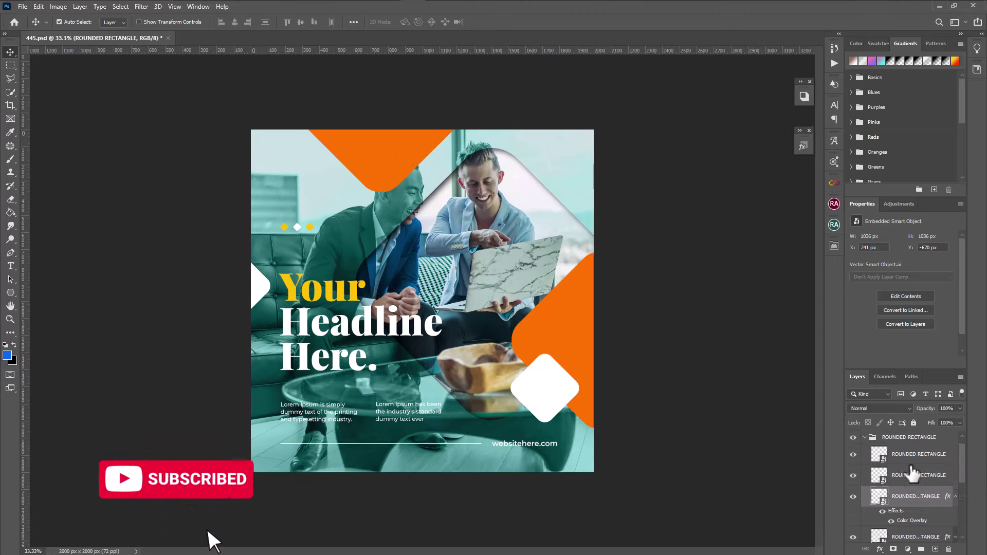
pyautogui.click(864, 450)
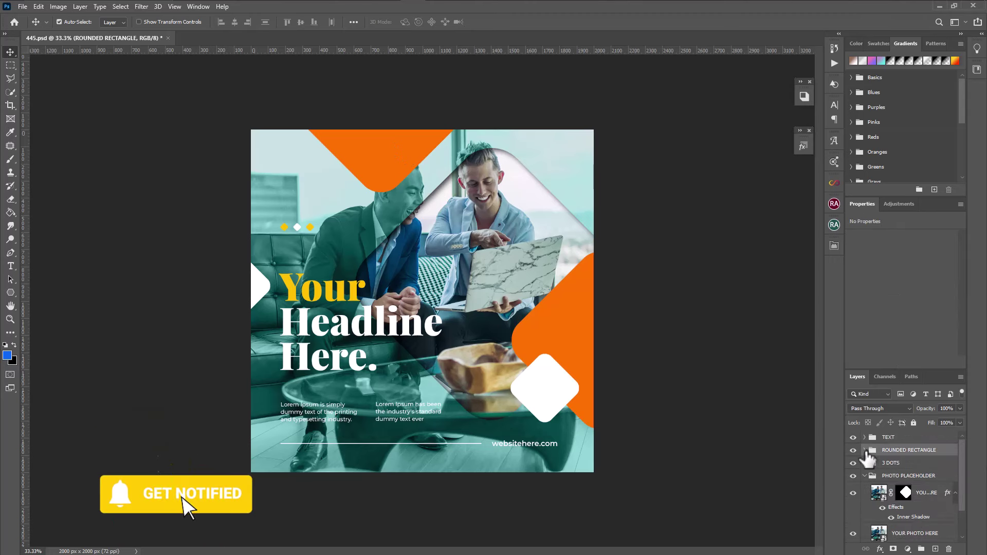
pyautogui.click(863, 438)
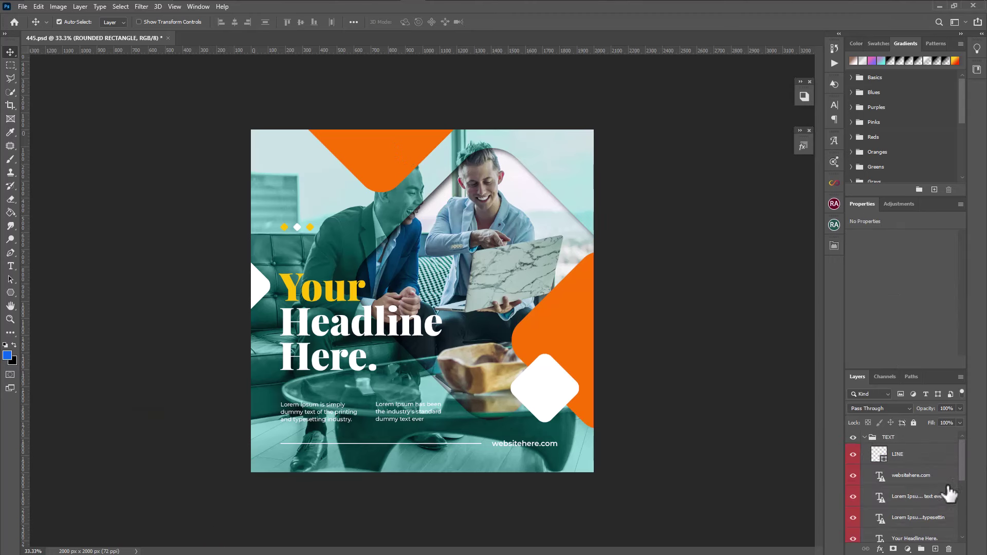
pyautogui.scroll(-2, 946, 494)
pyautogui.click(853, 513)
pyautogui.click(852, 513)
# Step: Recolor the word "Your" in the headline text to orange #ff7200
pyautogui.click(908, 513)
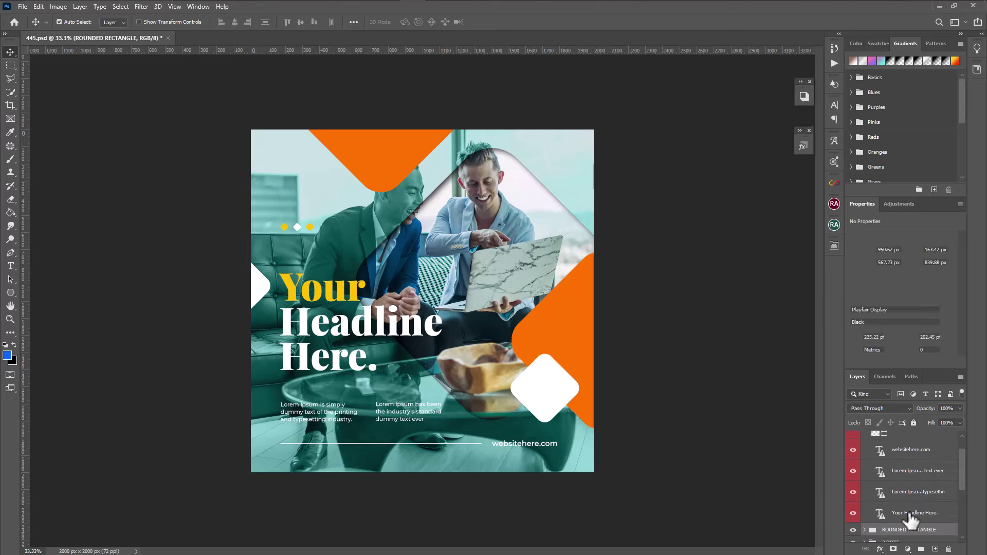
pyautogui.doubleClick(879, 513)
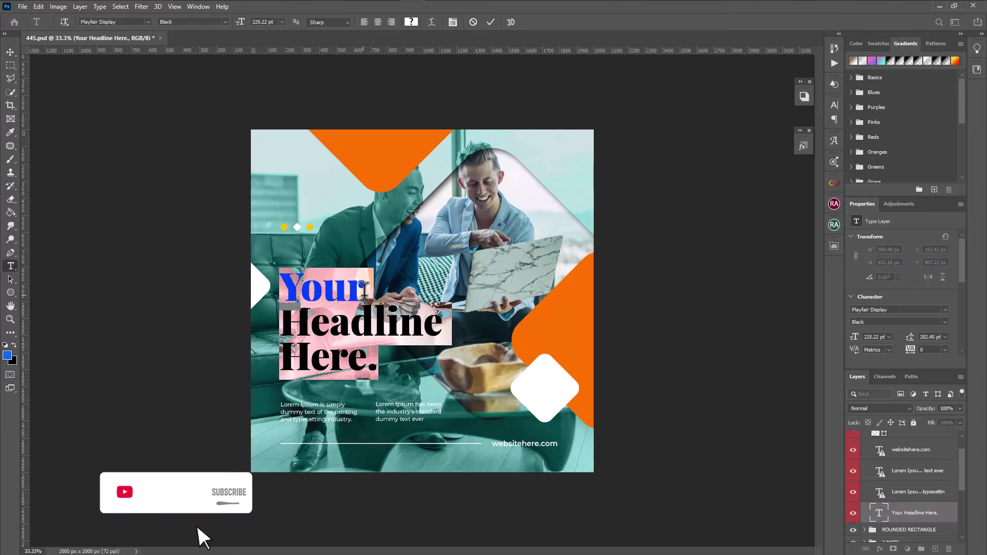
pyautogui.moveTo(364, 290); pyautogui.dragTo(279, 294)
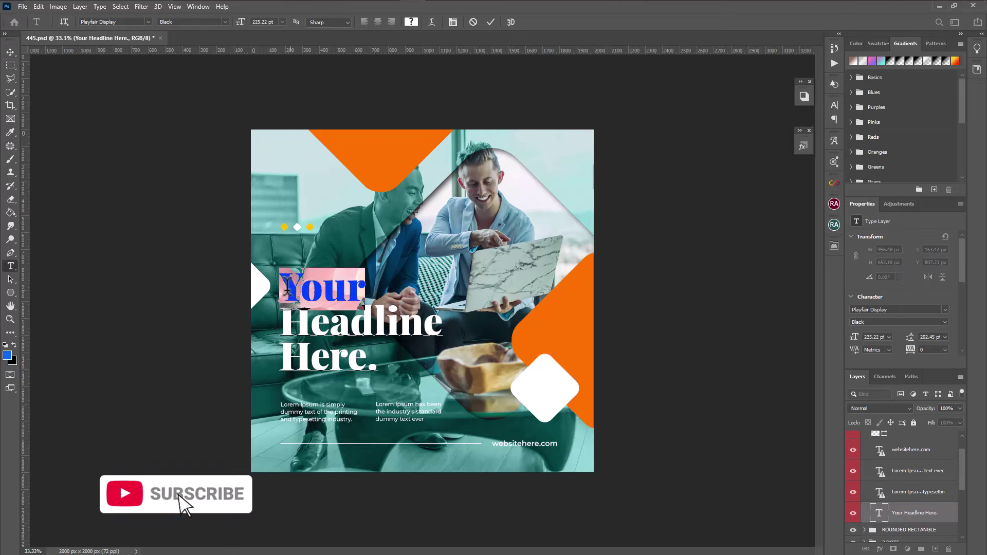
pyautogui.click(7, 356)
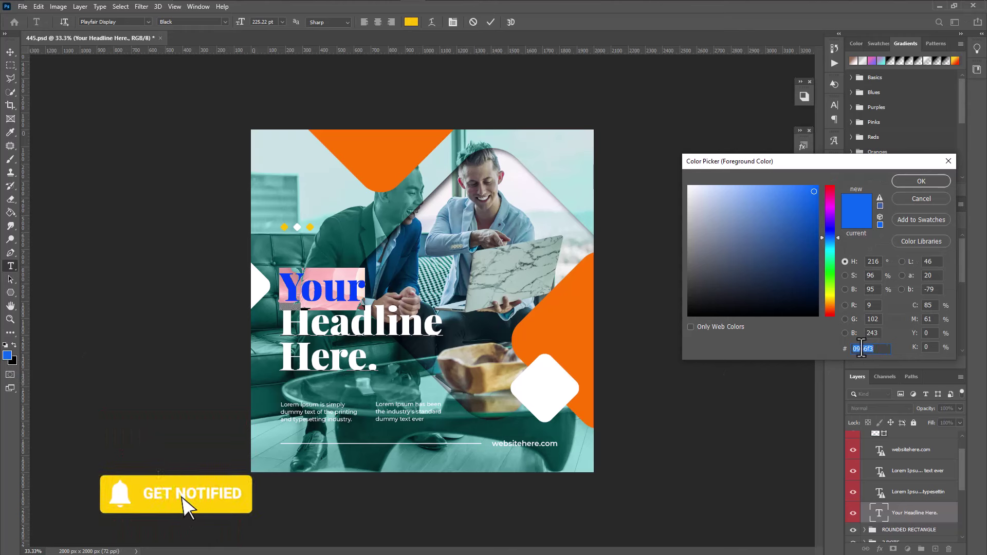
pyautogui.rightClick(861, 349)
pyautogui.click(864, 393)
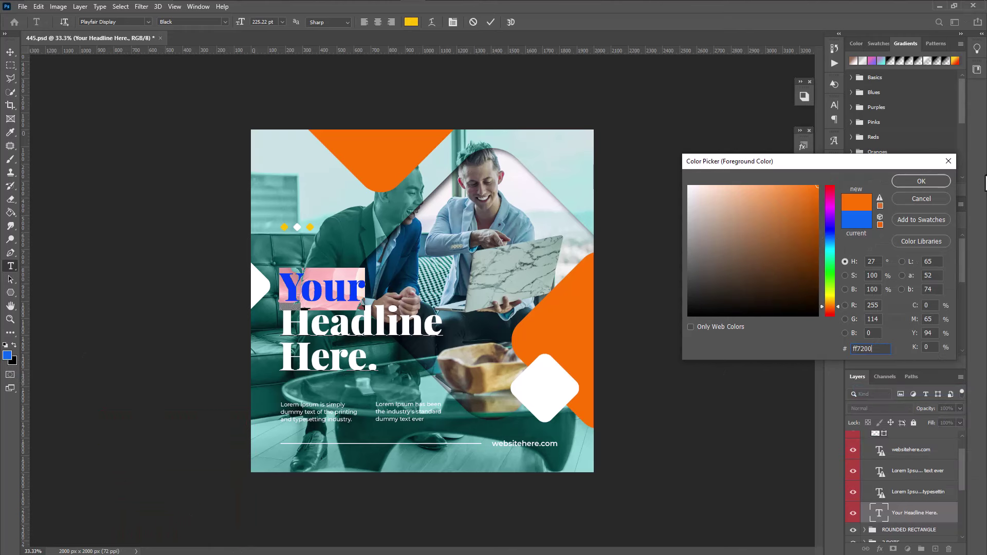
pyautogui.click(918, 182)
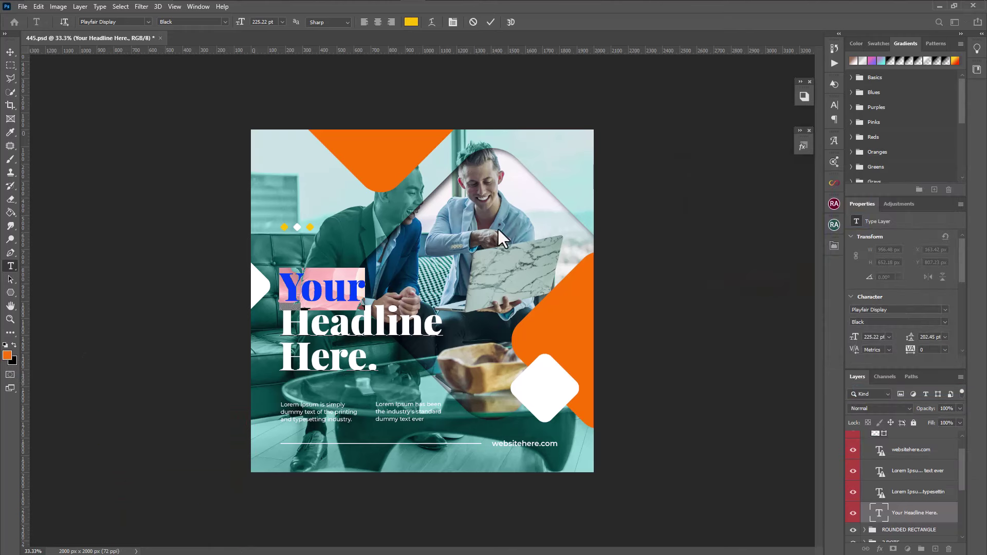
pyautogui.click(6, 53)
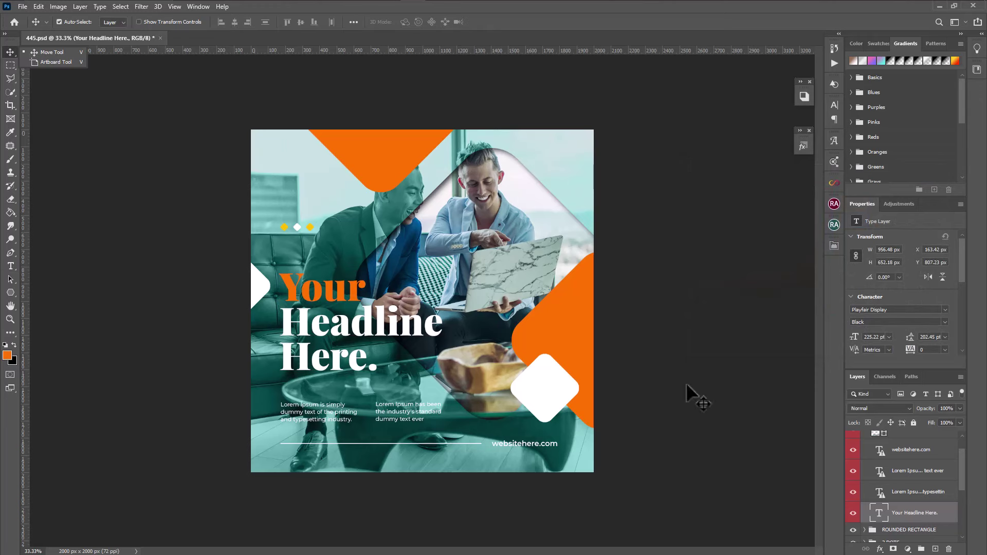
# Step: Open the first Lorem Ipsum paragraph for text editing, select all of its text and exit the edit
pyautogui.scroll(-1, 934, 501)
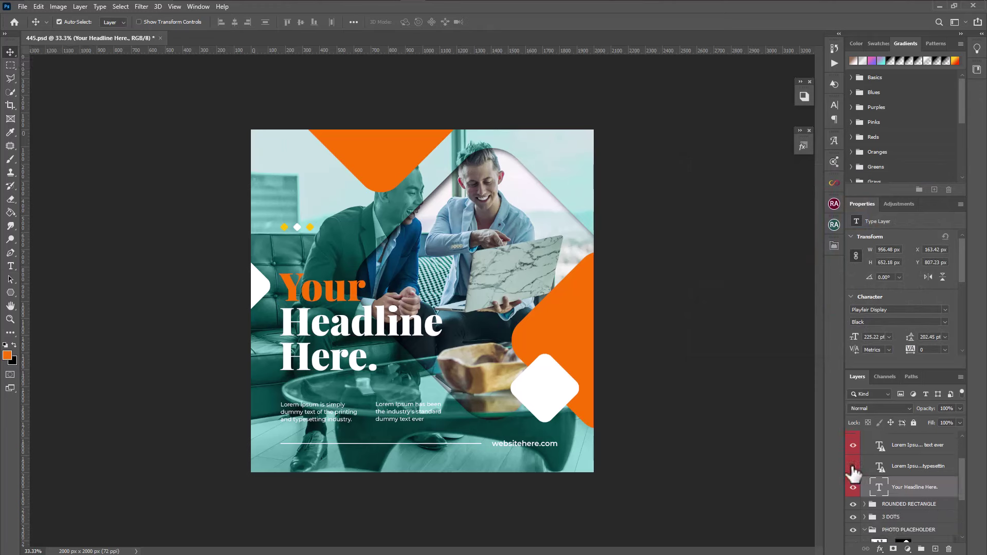
pyautogui.click(870, 469)
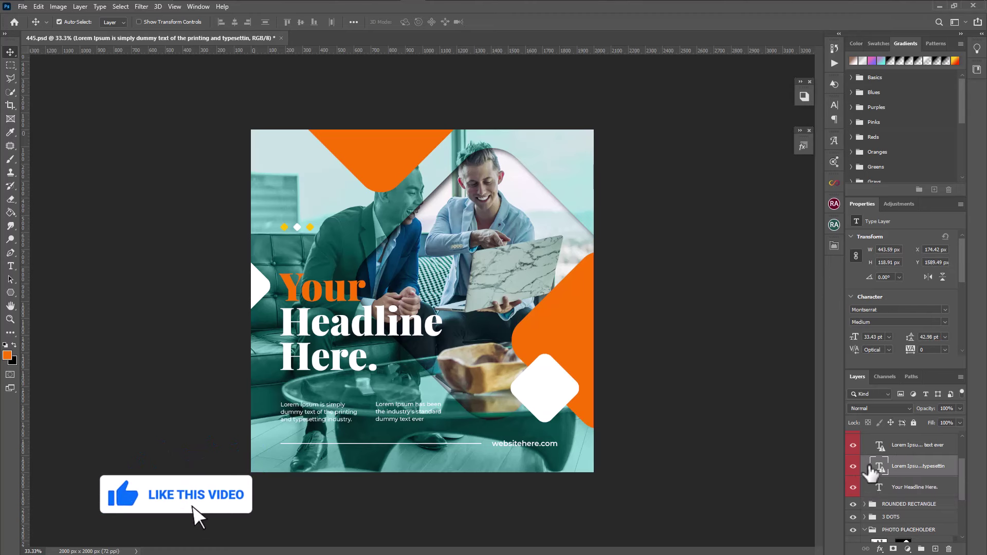
pyautogui.doubleClick(357, 423)
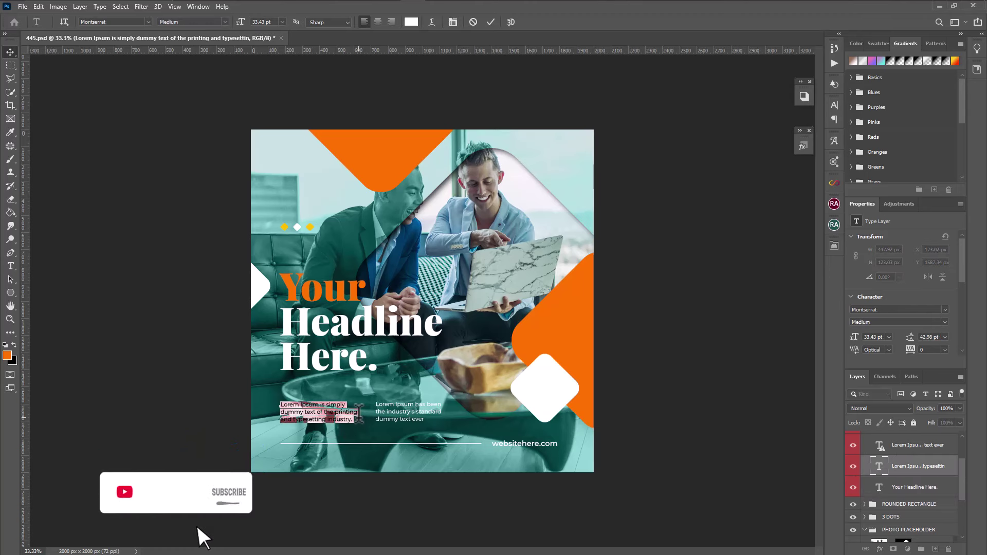
pyautogui.moveTo(357, 422); pyautogui.dragTo(280, 399)
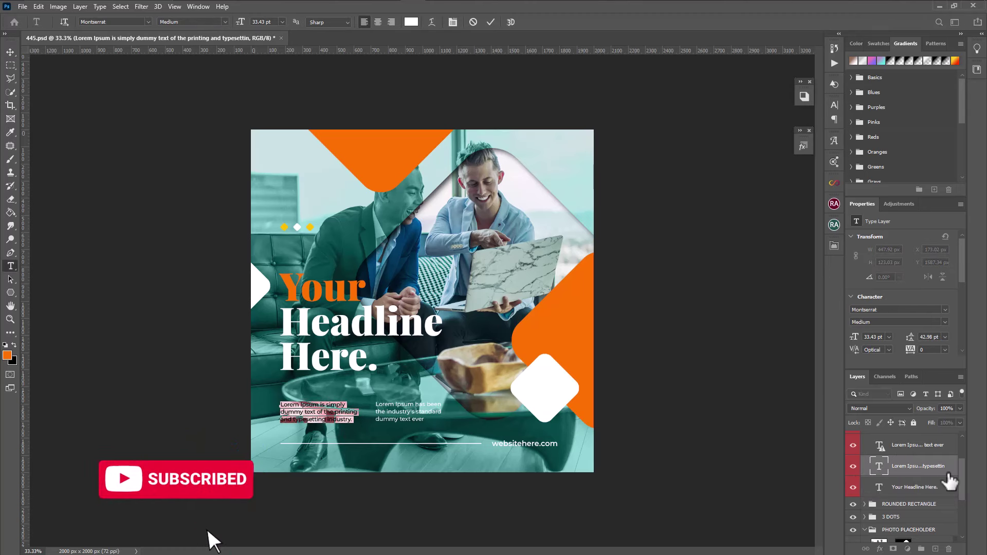
pyautogui.click(893, 468)
pyautogui.scroll(3, 904, 468)
pyautogui.press('v')
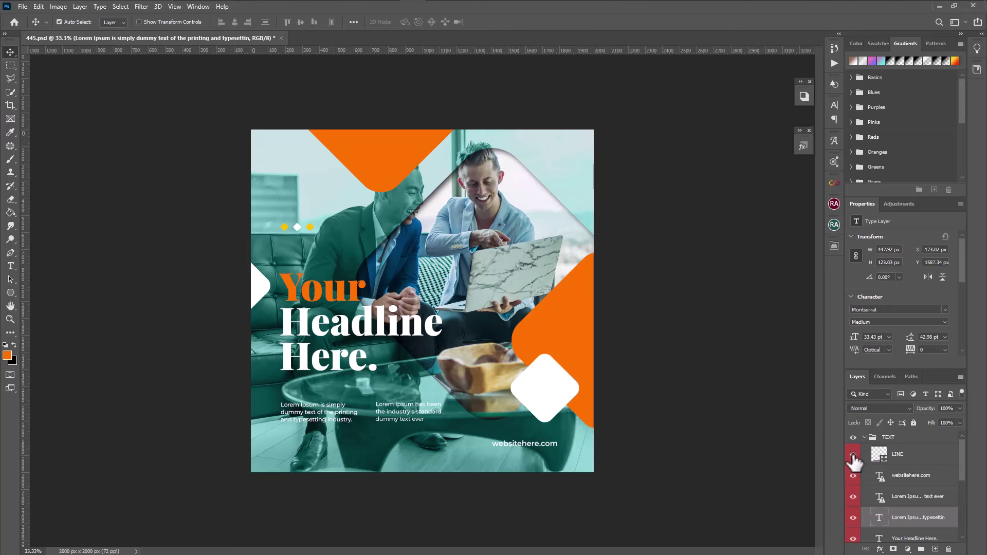
# Step: Set the fill of the LINE shape beside the website address to the copied orange #ff7200
pyautogui.click(915, 460)
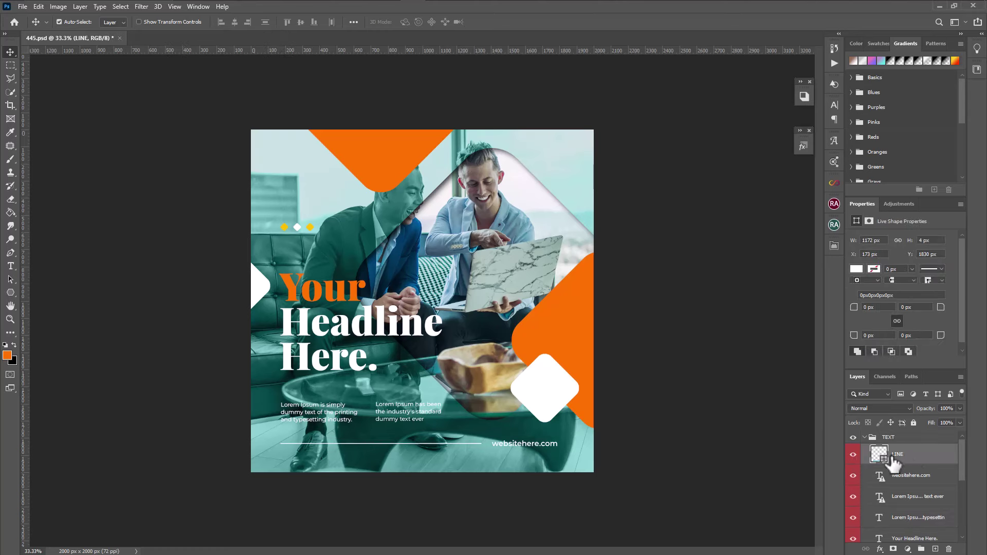
pyautogui.doubleClick(880, 455)
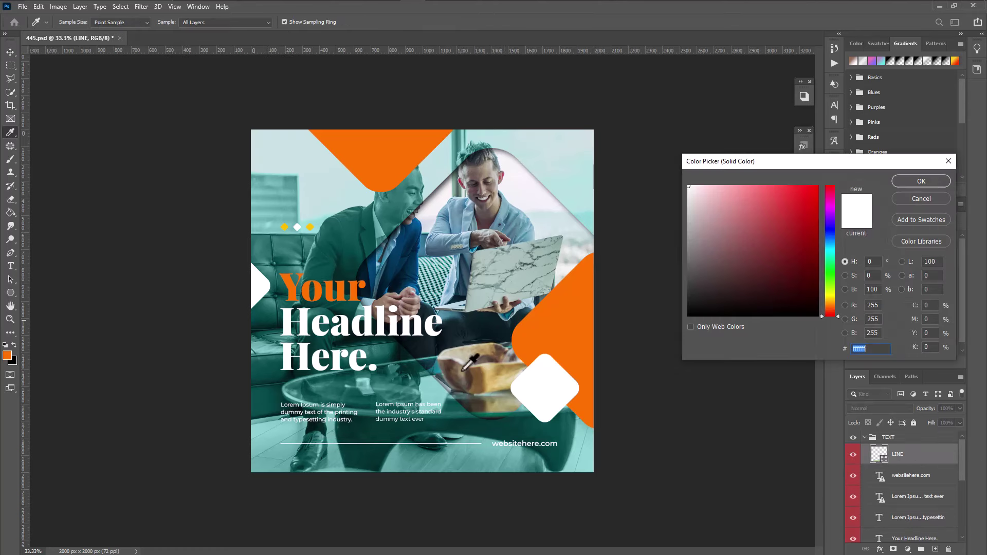
pyautogui.rightClick(858, 349)
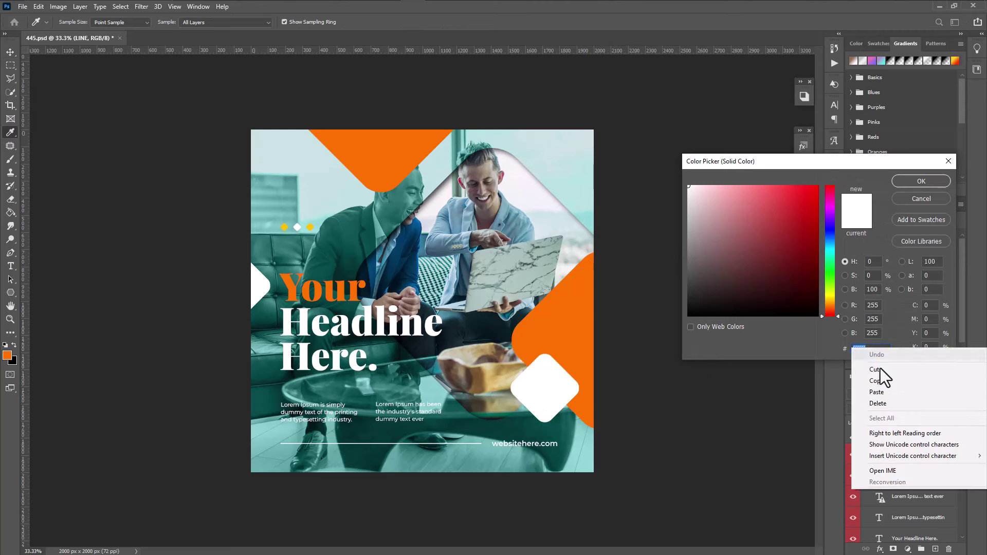
pyautogui.click(889, 394)
pyautogui.click(936, 180)
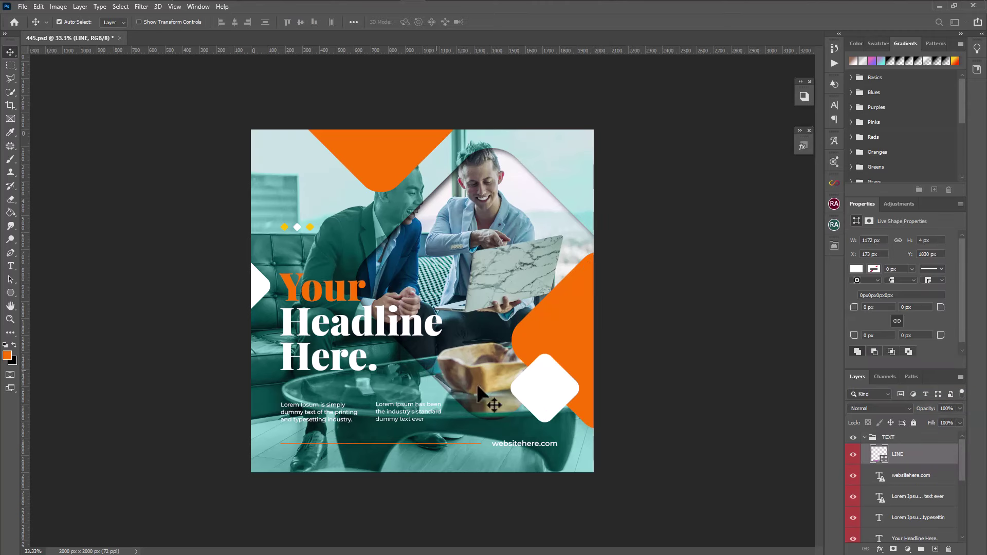